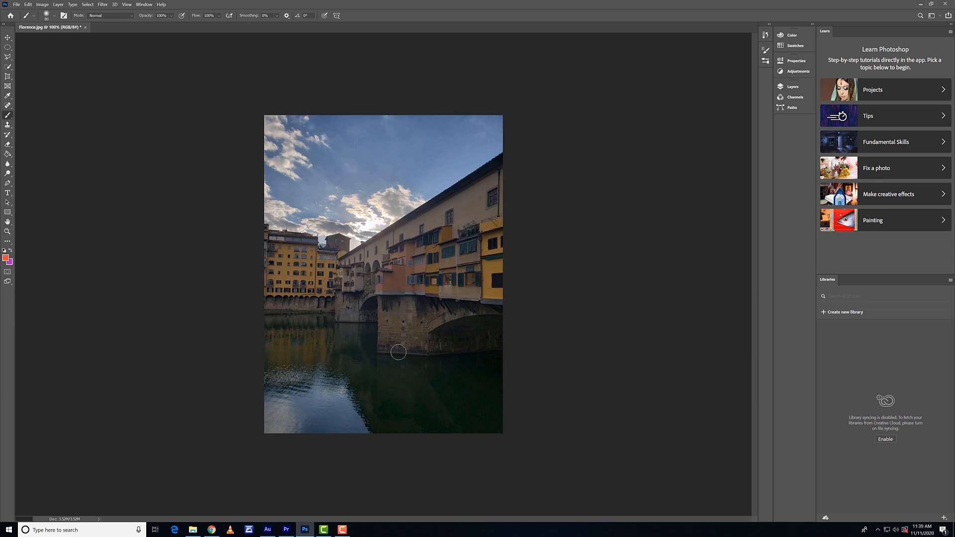
# - Paint a loose orange test scribble over the river and bridge, and undo it
pyautogui.moveTo(398, 369)
pyautogui.mouseDown()
pyautogui.moveTo(342, 364)
pyautogui.moveTo(339, 287)
pyautogui.moveTo(363, 395)
pyautogui.moveTo(341, 342)
pyautogui.moveTo(400, 359)
pyautogui.moveTo(324, 344)
pyautogui.moveTo(353, 280)
pyautogui.moveTo(365, 336)
pyautogui.moveTo(339, 366)
pyautogui.moveTo(372, 292)
pyautogui.moveTo(356, 365)
pyautogui.moveTo(455, 376)
pyautogui.moveTo(334, 317)
pyautogui.moveTo(405, 307)
pyautogui.moveTo(317, 360)
pyautogui.moveTo(378, 366)
pyautogui.mouseUp()
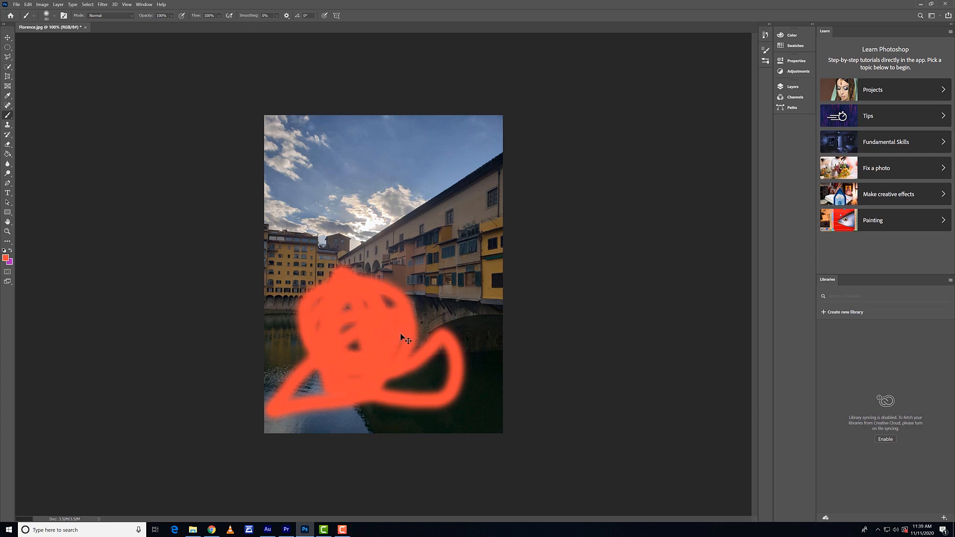
pyautogui.hotkey('ctrl', 'z')
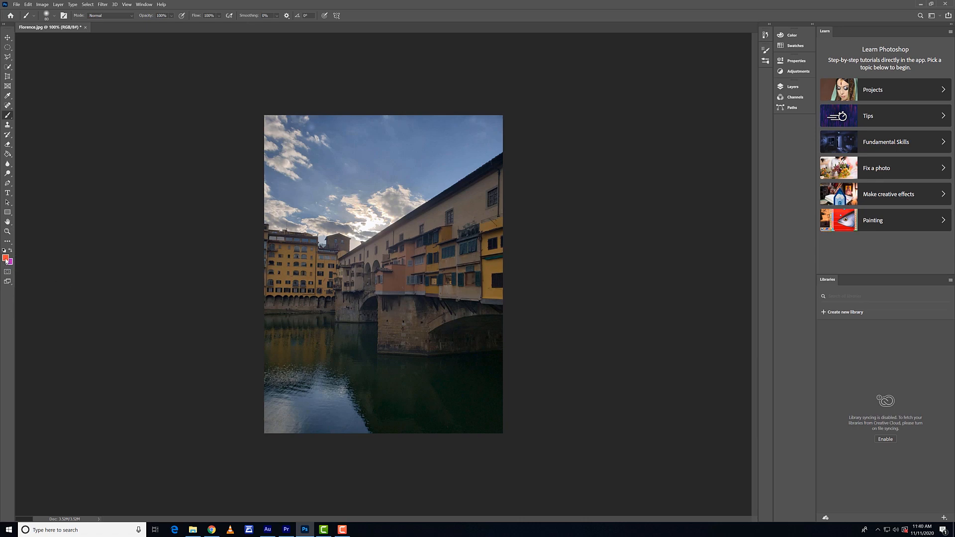
# - Set the foreground color to a medium blue with the Color Picker
pyautogui.click(6, 259)
pyautogui.moveTo(561, 275)
pyautogui.mouseDown()
pyautogui.moveTo(593, 289)
pyautogui.moveTo(543, 318)
pyautogui.moveTo(574, 266)
pyautogui.mouseUp()
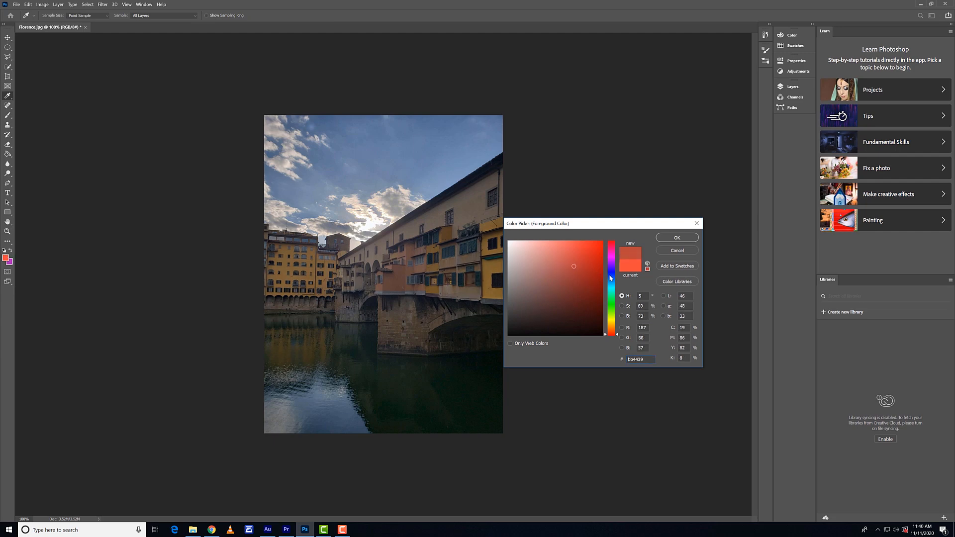
pyautogui.click(611, 275)
pyautogui.click(690, 239)
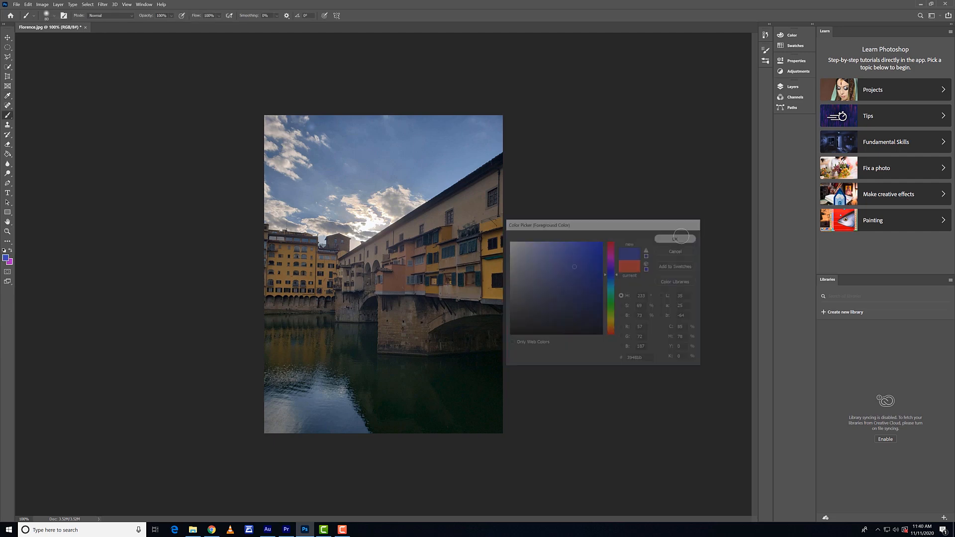
# - Pick a light green swatch as the foreground color, and test it with a brush stroke across the bridge that is undone
pyautogui.click(801, 35)
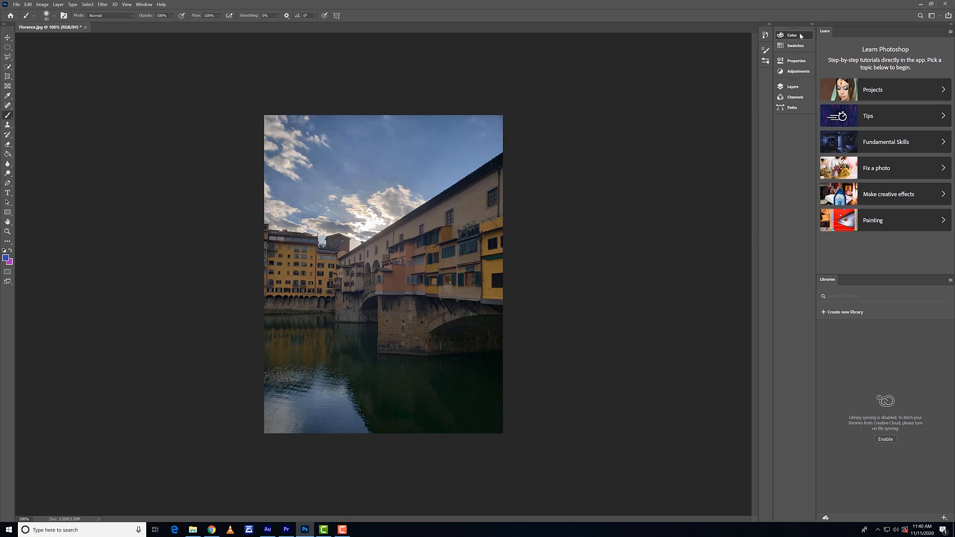
pyautogui.click(798, 46)
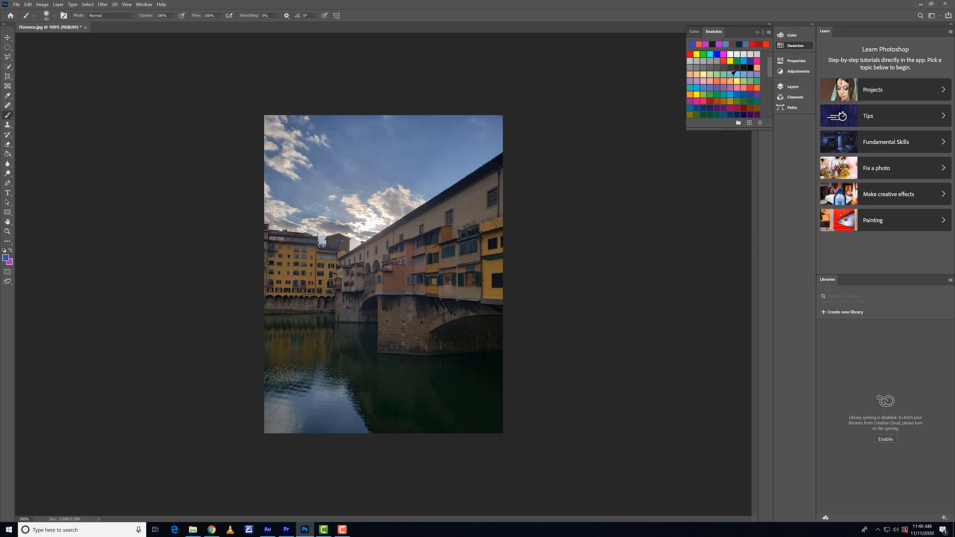
pyautogui.click(715, 71)
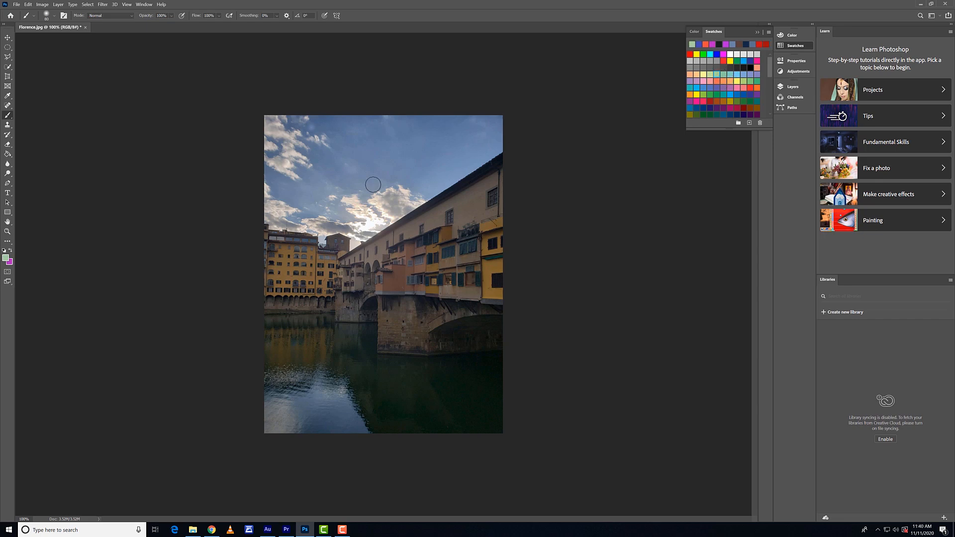
pyautogui.moveTo(323, 327); pyautogui.dragTo(478, 291)
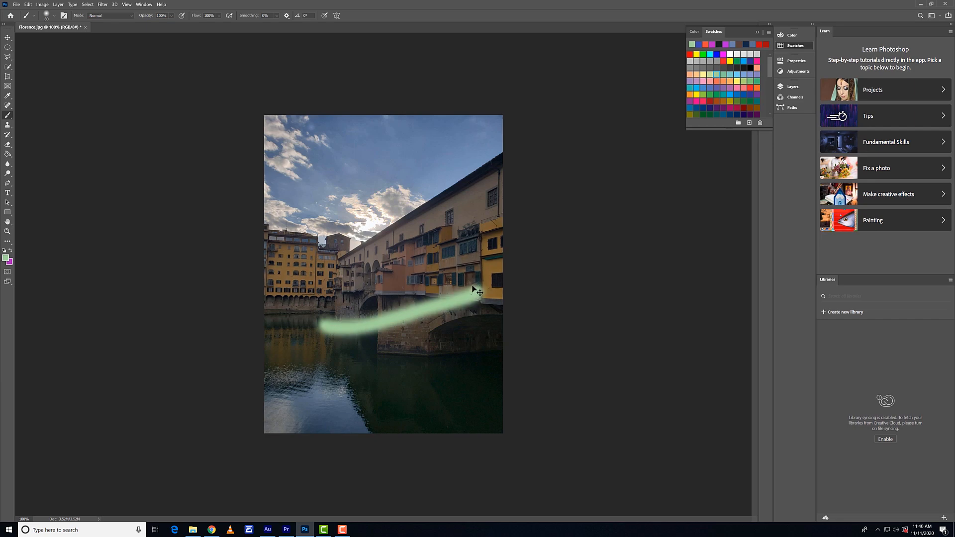
pyautogui.hotkey('ctrl', 'z')
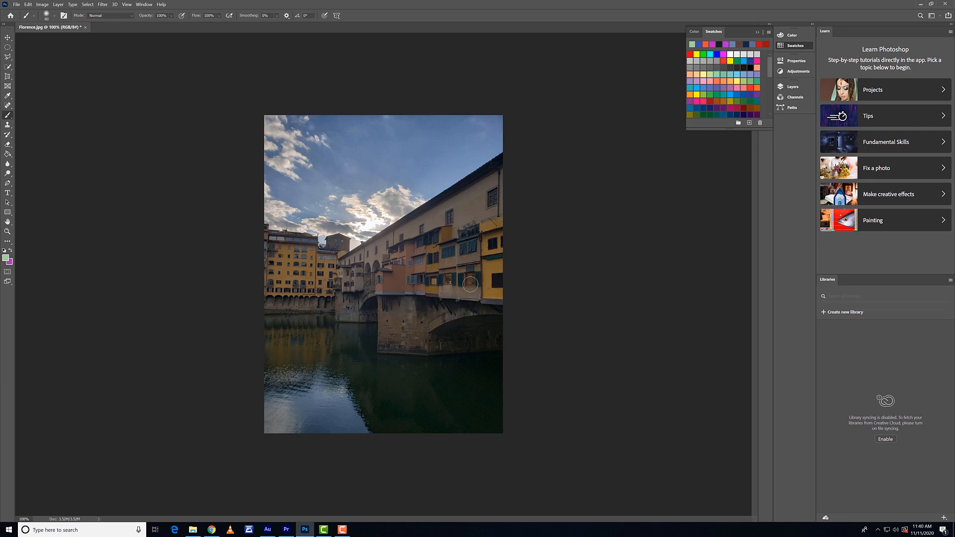
# - Browse the brush's tool presets and brush preset folders, expanding Wet Media Brushes
pyautogui.click(33, 16)
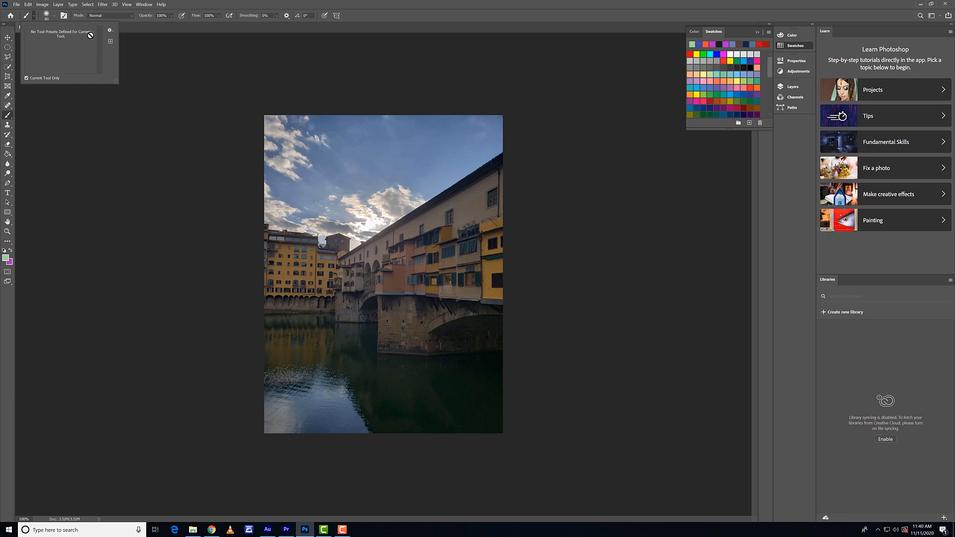
pyautogui.click(54, 18)
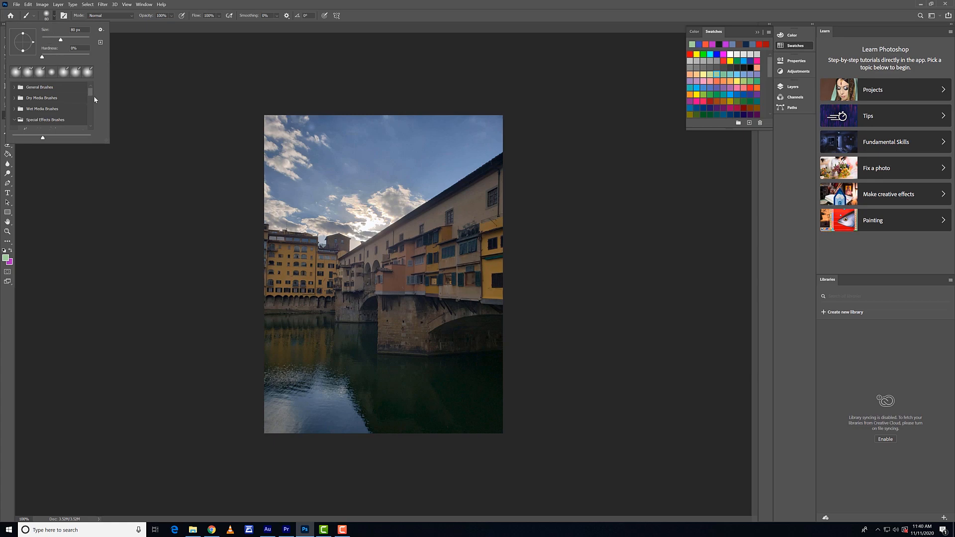
pyautogui.scroll(-2, 60, 95)
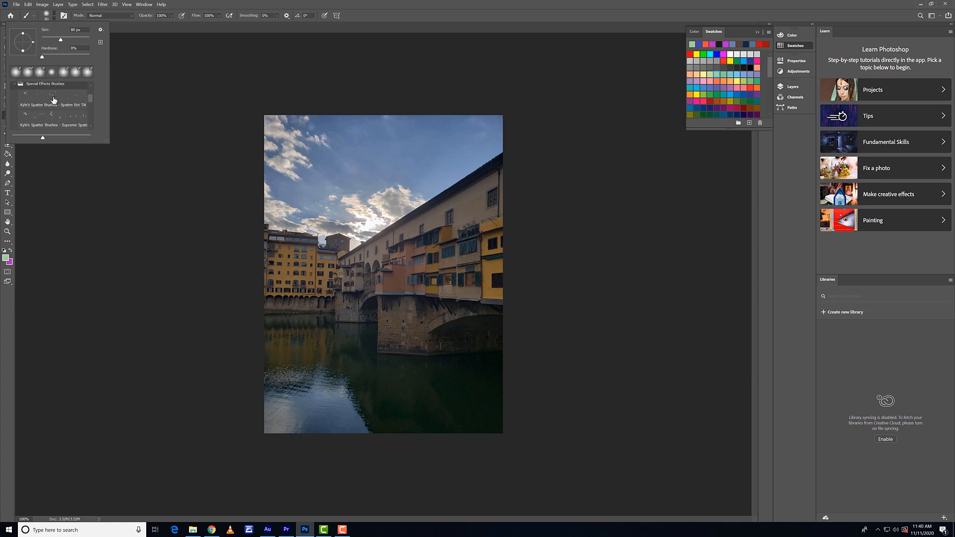
pyautogui.click(12, 98)
pyautogui.click(15, 97)
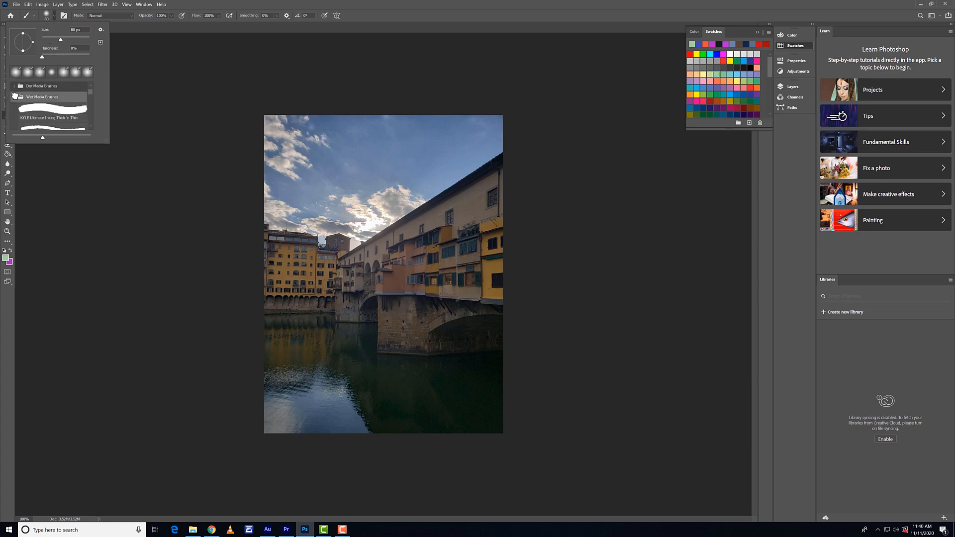
pyautogui.scroll(-2, 52, 94)
pyautogui.scroll(3, 53, 95)
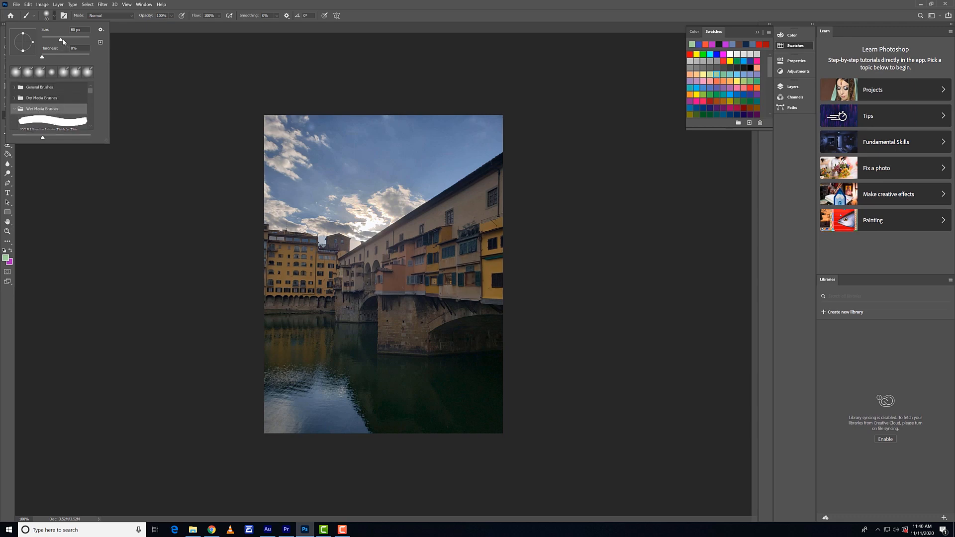
# - Set the brush size to 61 px and close the brush settings
pyautogui.moveTo(61, 41)
pyautogui.mouseDown()
pyautogui.moveTo(71, 41)
pyautogui.moveTo(57, 43)
pyautogui.mouseUp()
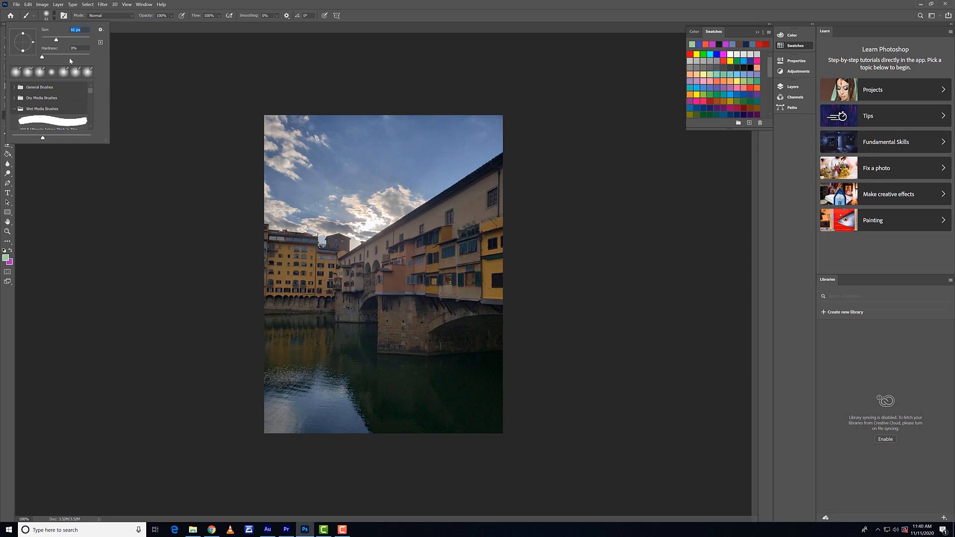
pyautogui.click(64, 74)
pyautogui.write(']]]]]]]')
pyautogui.press('Return')
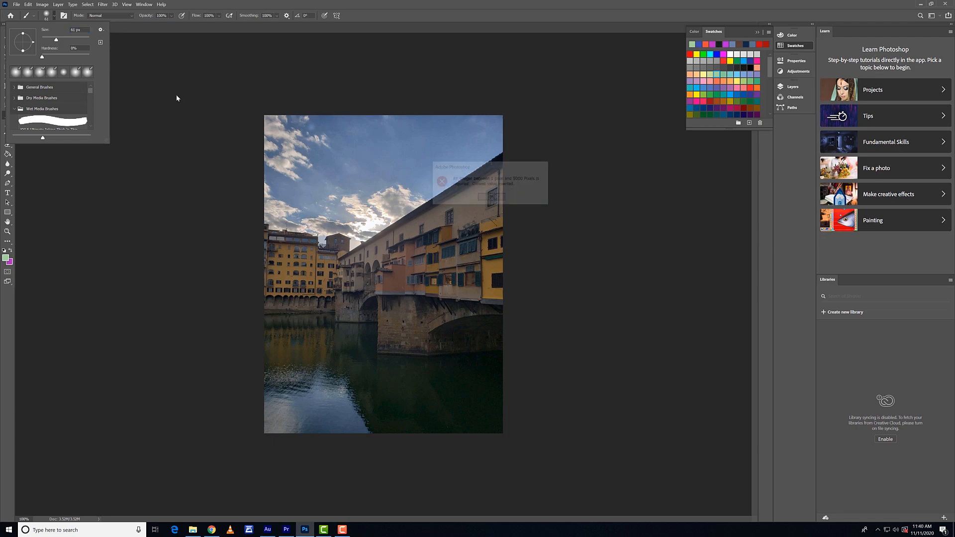
pyautogui.click(491, 198)
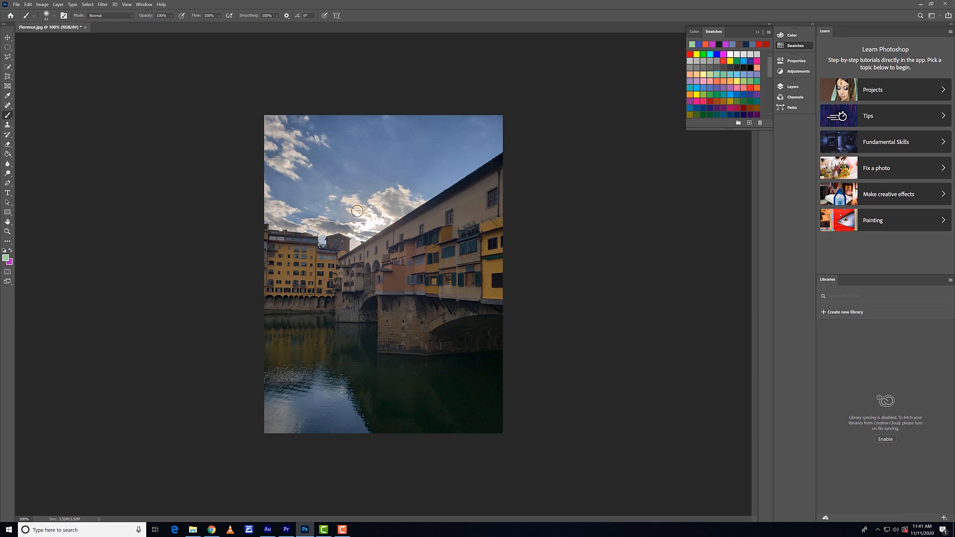
# - Enlarge the brush to 400 px, and test it with a soft diagonal green stroke over the photo that is undone
pyautogui.press(']')
pyautogui.press(']')
pyautogui.press(']')
pyautogui.press(']')
pyautogui.press(']')
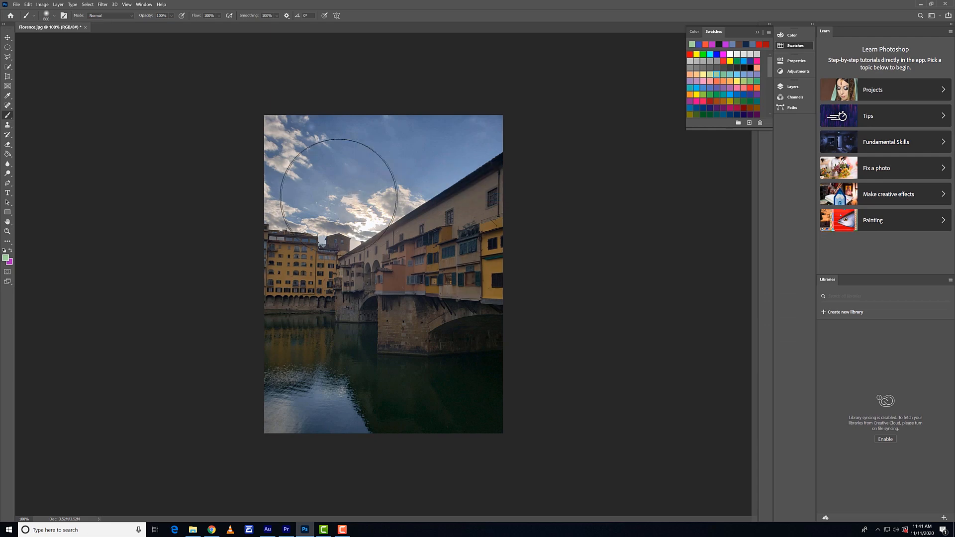
pyautogui.click(319, 174)
pyautogui.moveTo(324, 180)
pyautogui.mouseDown()
pyautogui.moveTo(366, 234)
pyautogui.moveTo(417, 348)
pyautogui.mouseUp()
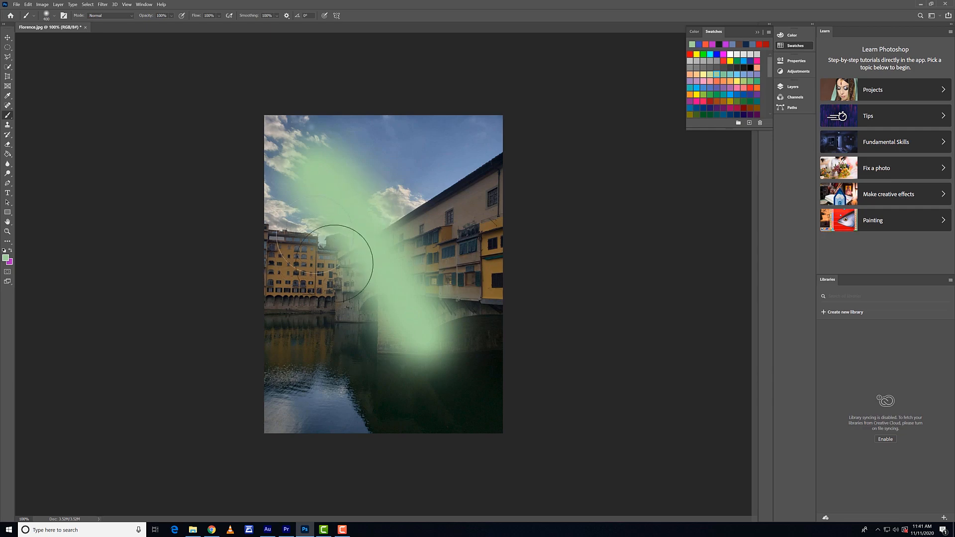
pyautogui.hotkey('ctrl', 'z')
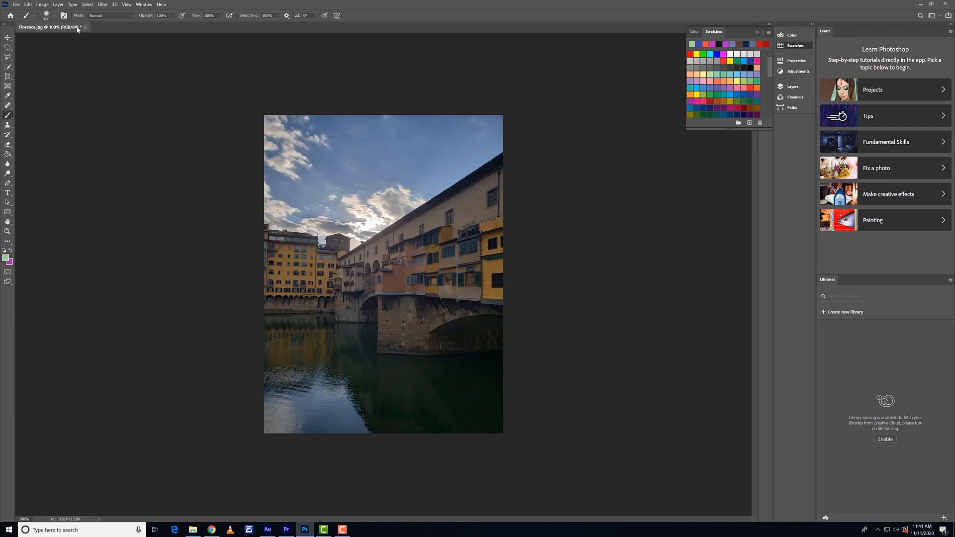
# - Raise the brush hardness to its maximum, paint two hard-edged test strokes over the photo, and undo both
pyautogui.click(54, 16)
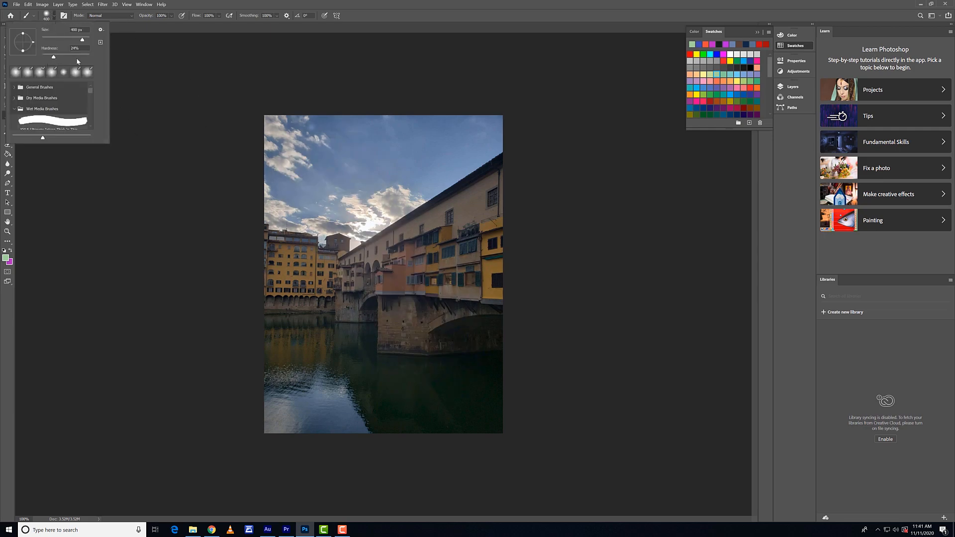
pyautogui.moveTo(53, 56); pyautogui.dragTo(107, 65)
pyautogui.moveTo(323, 187); pyautogui.dragTo(407, 312)
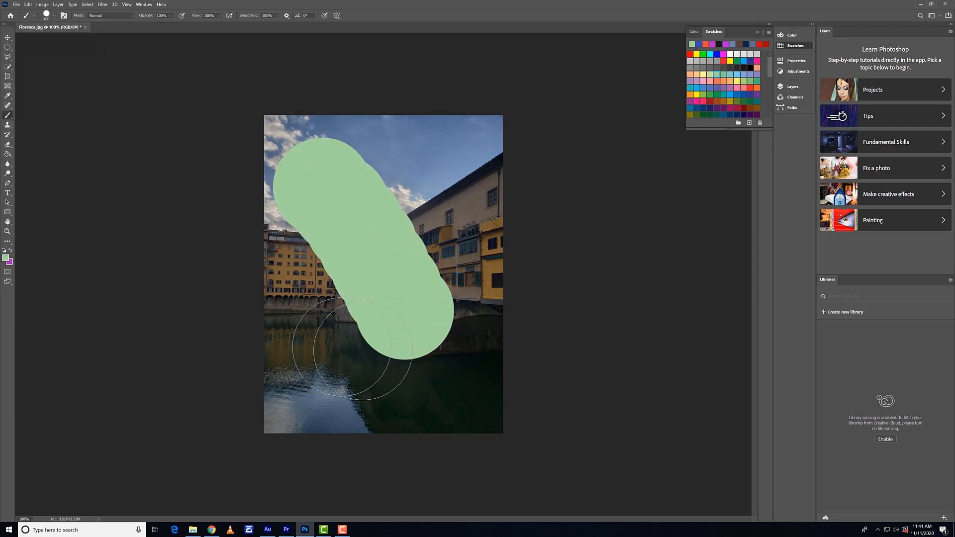
pyautogui.moveTo(352, 350)
pyautogui.mouseDown()
pyautogui.moveTo(465, 140)
pyautogui.moveTo(456, 158)
pyautogui.mouseUp()
pyautogui.hotkey('ctrl', 'z')
pyautogui.hotkey('ctrl', 'z')
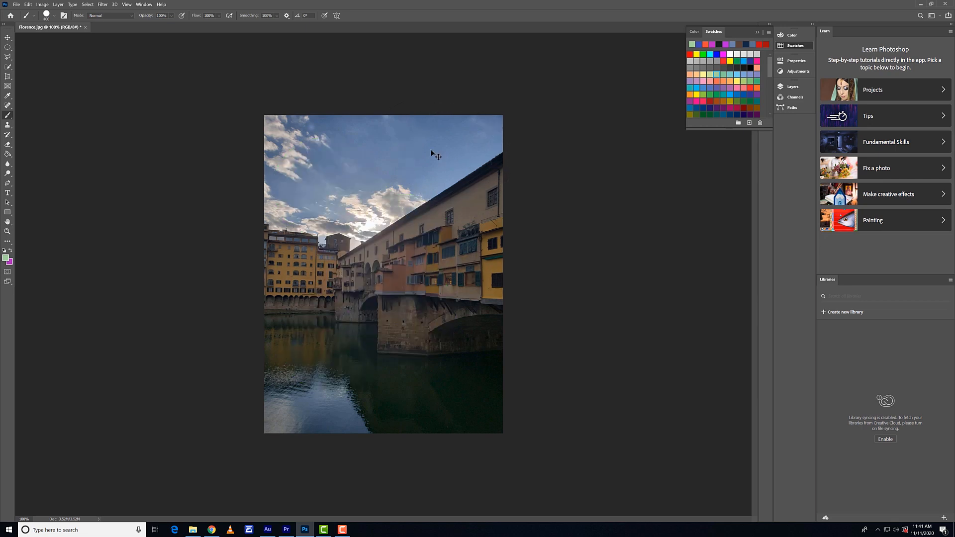
# - Set the brush hardness to 0%
pyautogui.click(55, 16)
pyautogui.moveTo(58, 55); pyautogui.dragTo(29, 57)
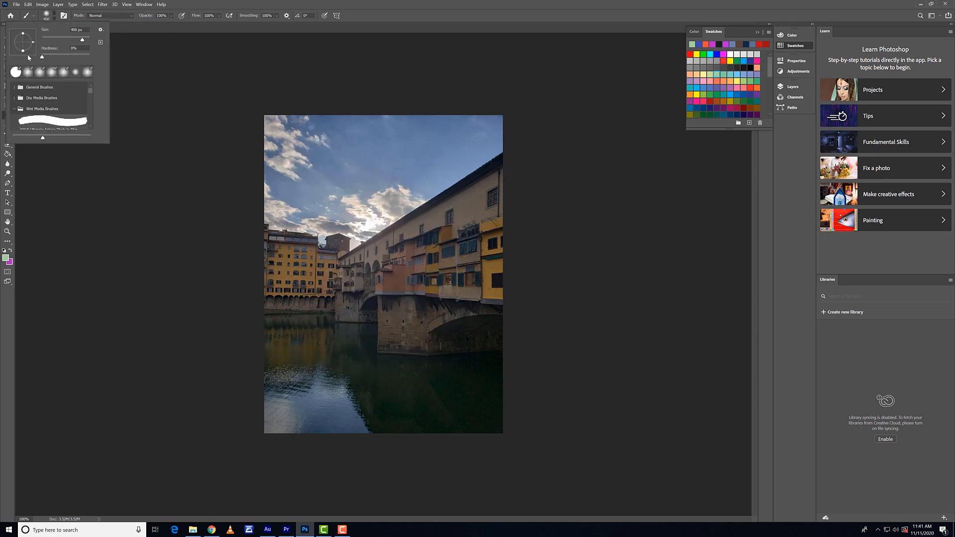
# - Lower the brush opacity to 22%, paint a faint green test stroke over the photo, and undo it
pyautogui.click(122, 18)
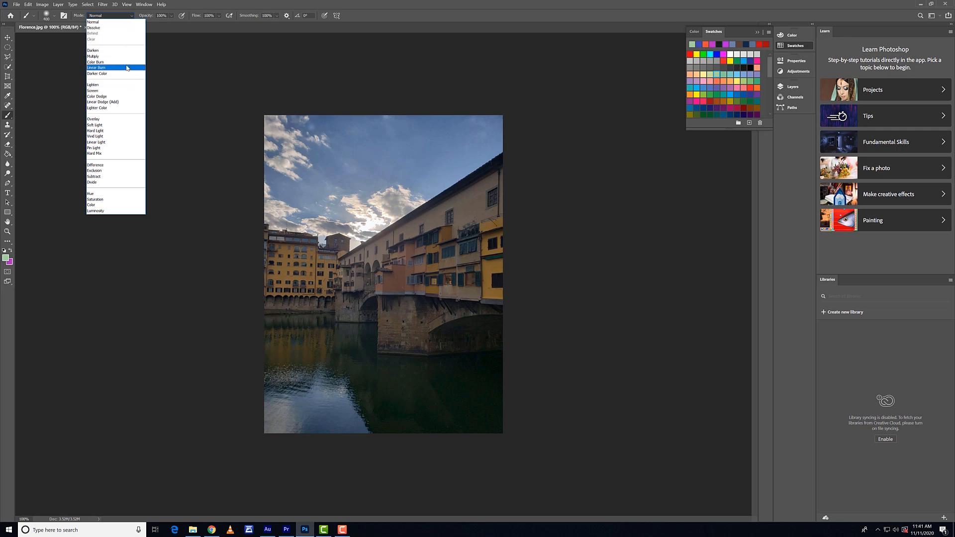
pyautogui.click(128, 18)
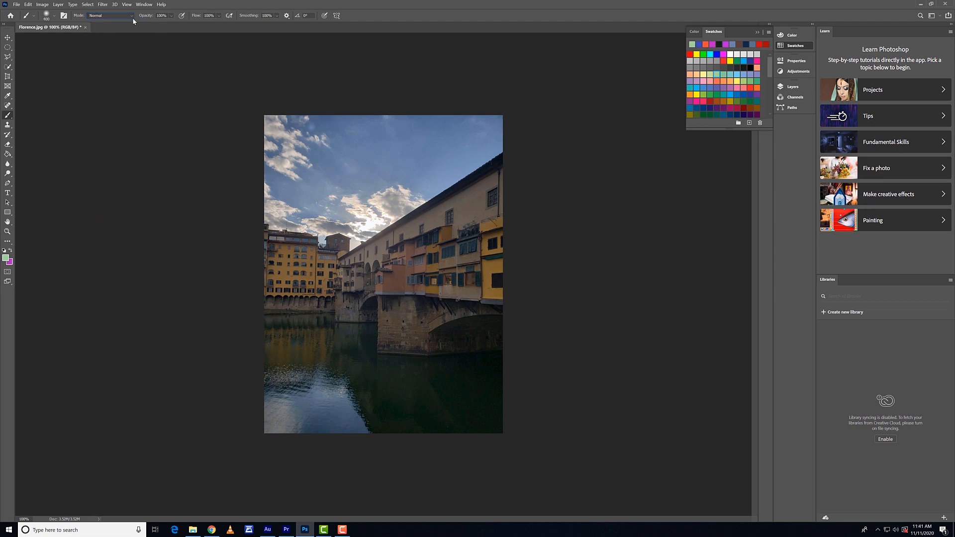
pyautogui.click(173, 15)
pyautogui.moveTo(158, 27); pyautogui.dragTo(158, 28)
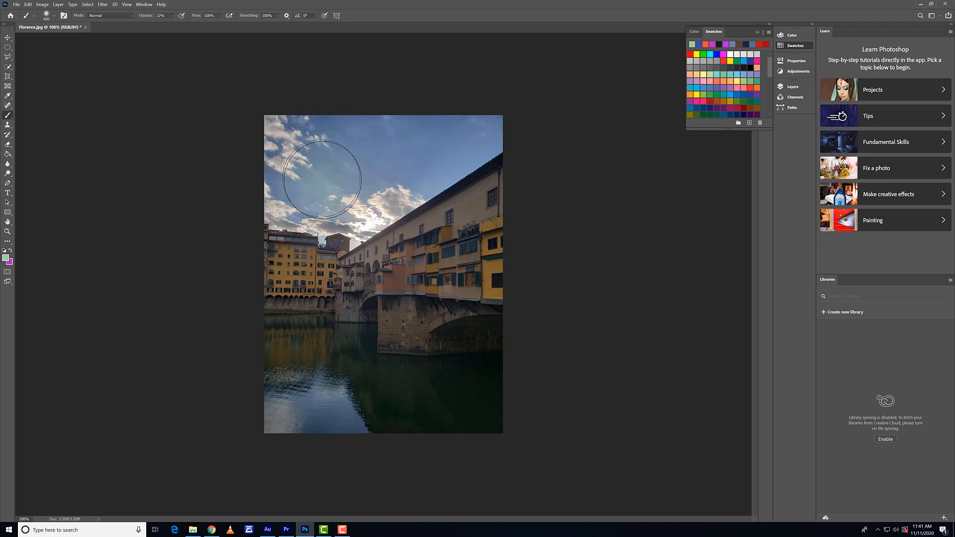
pyautogui.click(370, 289)
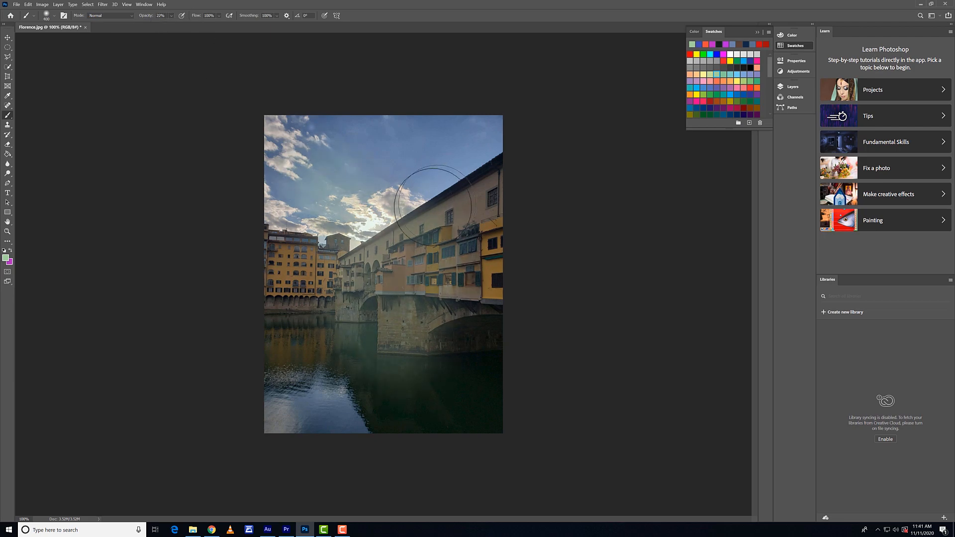
pyautogui.hotkey('ctrl', 'z')
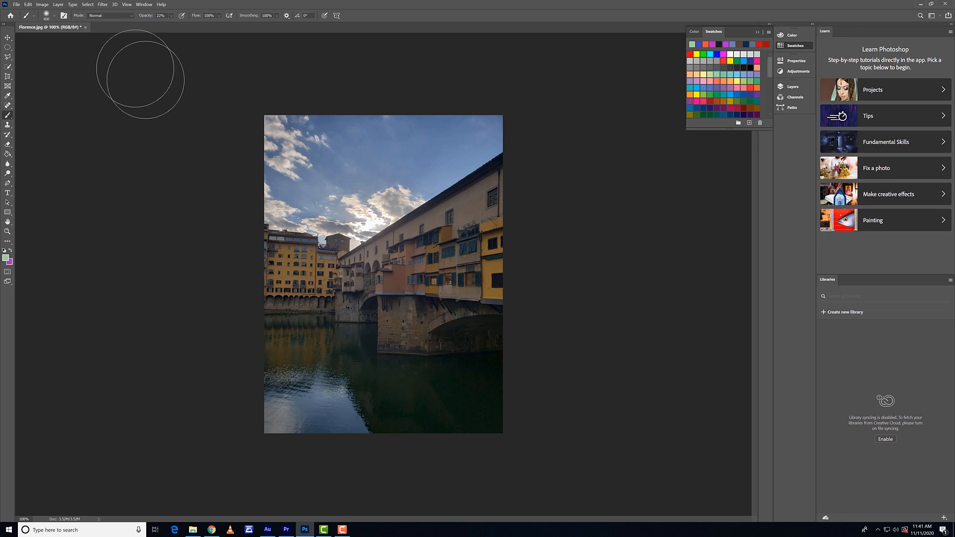
# - Restore the brush opacity to 100%, and test it with a stroke over the bridge that is undone
pyautogui.click(171, 16)
pyautogui.moveTo(174, 25); pyautogui.dragTo(250, 40)
pyautogui.moveTo(392, 250)
pyautogui.mouseDown()
pyautogui.moveTo(372, 328)
pyautogui.moveTo(404, 259)
pyautogui.mouseUp()
pyautogui.hotkey('ctrl', 'z')
# - Lower the brush flow, paint a test stroke over the bridge, and undo it
pyautogui.click(220, 16)
pyautogui.moveTo(205, 27); pyautogui.dragTo(206, 27)
pyautogui.moveTo(369, 264)
pyautogui.mouseDown()
pyautogui.moveTo(366, 307)
pyautogui.moveTo(399, 203)
pyautogui.moveTo(333, 362)
pyautogui.moveTo(342, 337)
pyautogui.moveTo(358, 375)
pyautogui.moveTo(340, 357)
pyautogui.moveTo(357, 358)
pyautogui.moveTo(349, 315)
pyautogui.moveTo(370, 295)
pyautogui.moveTo(382, 300)
pyautogui.moveTo(410, 255)
pyautogui.mouseUp()
pyautogui.hotkey('ctrl', 'z')
# - Restore the brush flow to 100%, and test it with large green strokes over the photo that are undone
pyautogui.click(220, 15)
pyautogui.moveTo(223, 25); pyautogui.dragTo(306, 38)
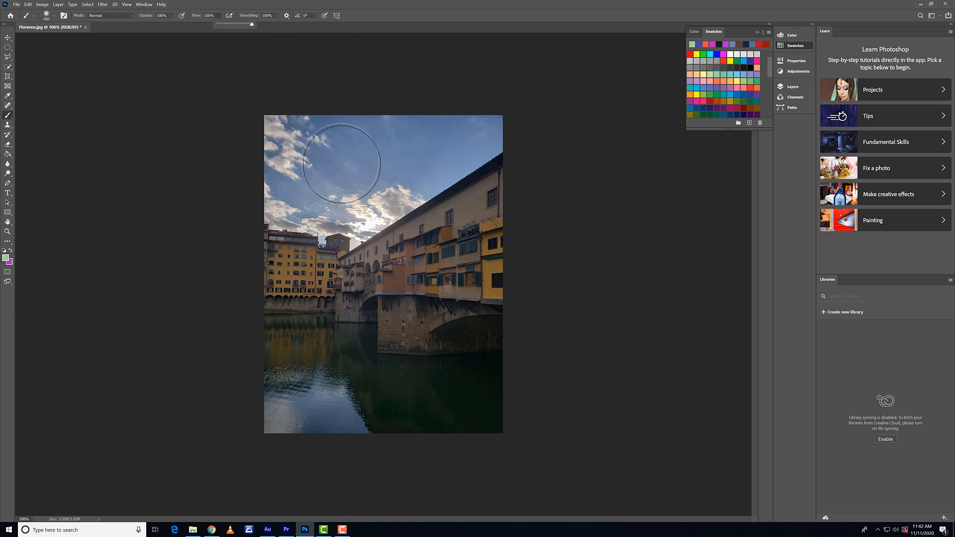
pyautogui.moveTo(350, 162)
pyautogui.mouseDown()
pyautogui.moveTo(380, 234)
pyautogui.moveTo(505, 213)
pyautogui.moveTo(367, 154)
pyautogui.moveTo(405, 213)
pyautogui.moveTo(367, 337)
pyautogui.moveTo(431, 204)
pyautogui.moveTo(341, 374)
pyautogui.moveTo(287, 396)
pyautogui.moveTo(405, 362)
pyautogui.mouseUp()
pyautogui.moveTo(391, 400); pyautogui.dragTo(382, 379)
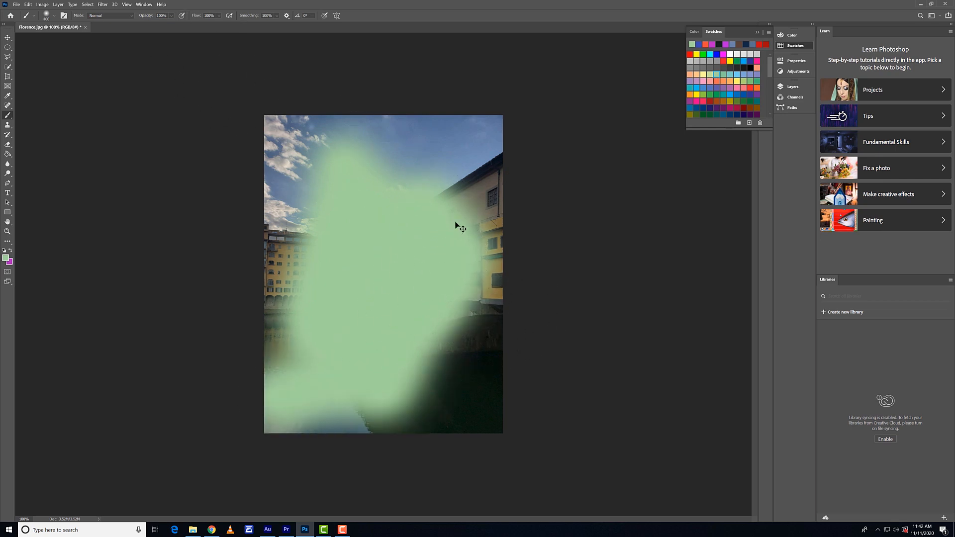
pyautogui.hotkey('ctrl', 'z')
pyautogui.hotkey('ctrl', 'z')
pyautogui.hotkey('ctrl', 'z')
pyautogui.hotkey('ctrl', 'z')
pyautogui.hotkey('ctrl', 'z')
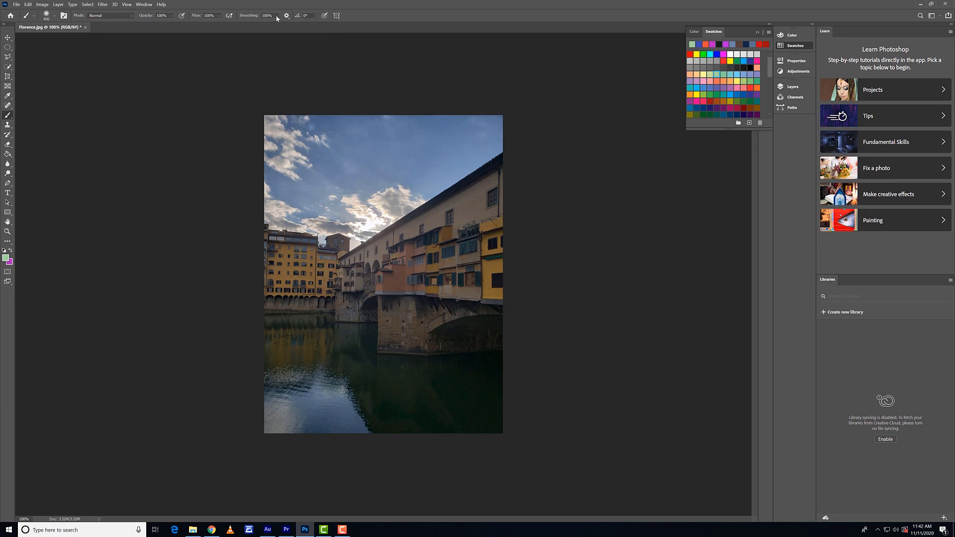
# - Reduce the brush size to 100 px
pyautogui.press('[')
pyautogui.press('[')
pyautogui.press('[')
pyautogui.press('[')
pyautogui.press('[')
pyautogui.press('[')
# - Set the brush smoothing to 0%, and test it with curved green strokes over the photo that are undone
pyautogui.click(277, 15)
pyautogui.click(299, 136)
pyautogui.moveTo(299, 134)
pyautogui.mouseDown()
pyautogui.moveTo(438, 320)
pyautogui.moveTo(443, 171)
pyautogui.moveTo(279, 274)
pyautogui.mouseUp()
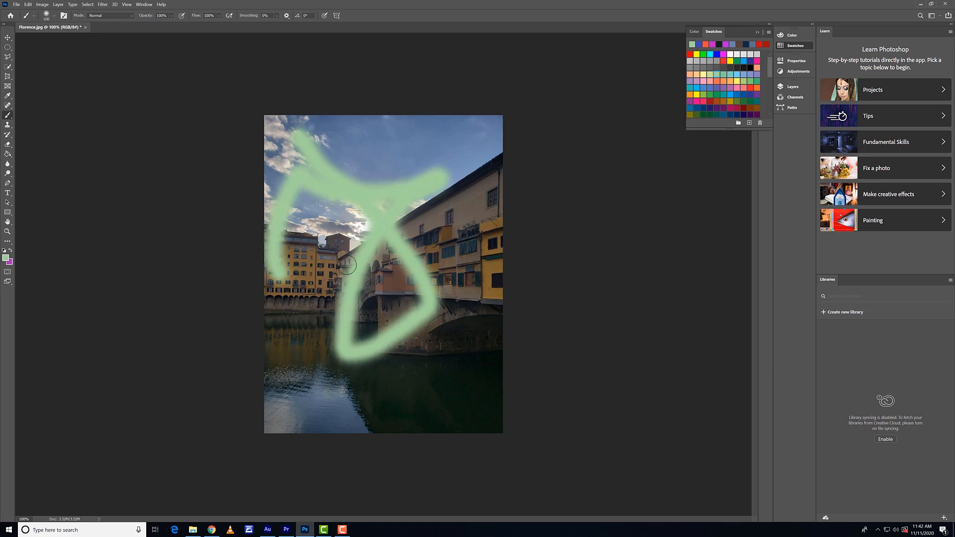
pyautogui.moveTo(347, 265)
pyautogui.mouseDown()
pyautogui.moveTo(418, 210)
pyautogui.moveTo(365, 245)
pyautogui.moveTo(360, 186)
pyautogui.moveTo(365, 273)
pyautogui.moveTo(311, 239)
pyautogui.moveTo(313, 342)
pyautogui.moveTo(372, 400)
pyautogui.moveTo(329, 388)
pyautogui.moveTo(392, 317)
pyautogui.moveTo(367, 277)
pyautogui.mouseUp()
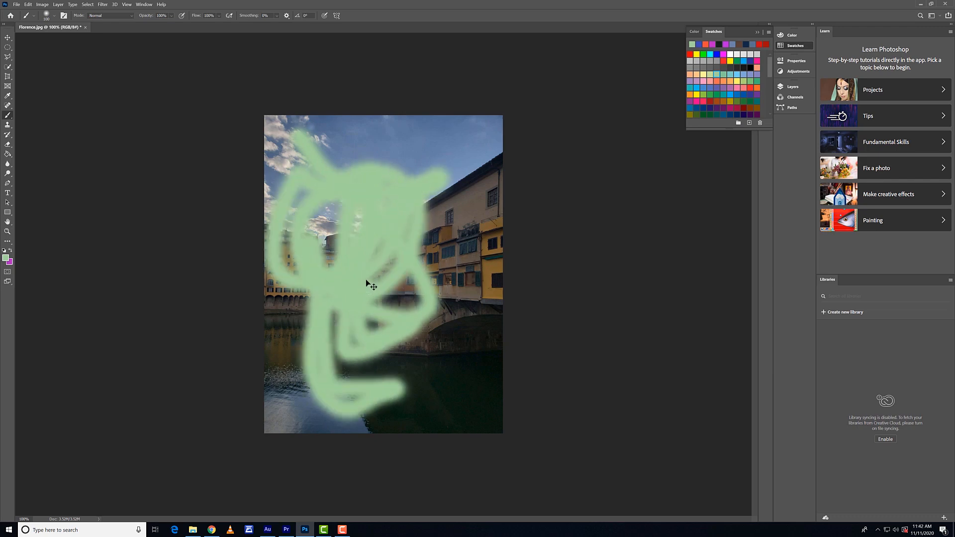
pyautogui.hotkey('ctrl', 'z')
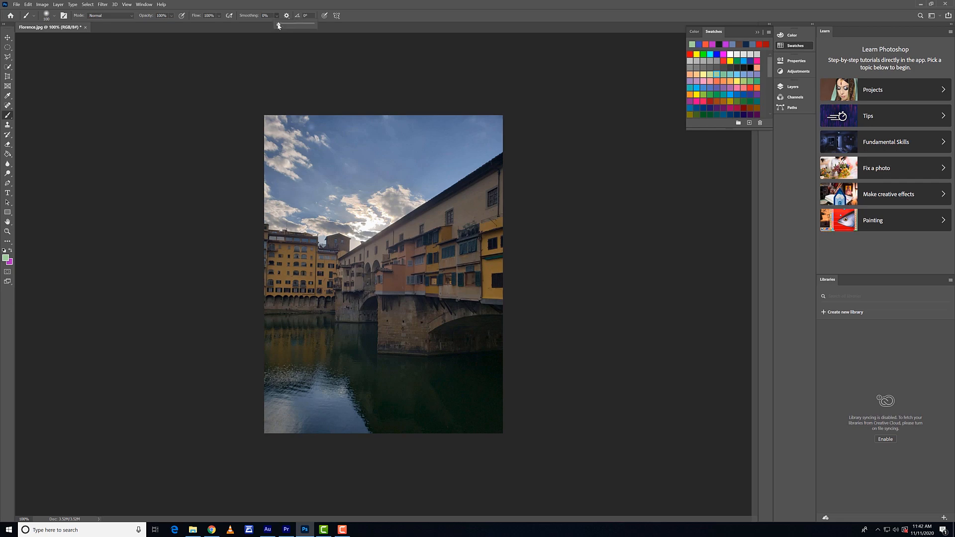
# - Set the brush smoothing to 100%, and test it with straight and looping green strokes over the photo that are undone
pyautogui.moveTo(282, 25); pyautogui.dragTo(312, 25)
pyautogui.moveTo(292, 140); pyautogui.dragTo(435, 350)
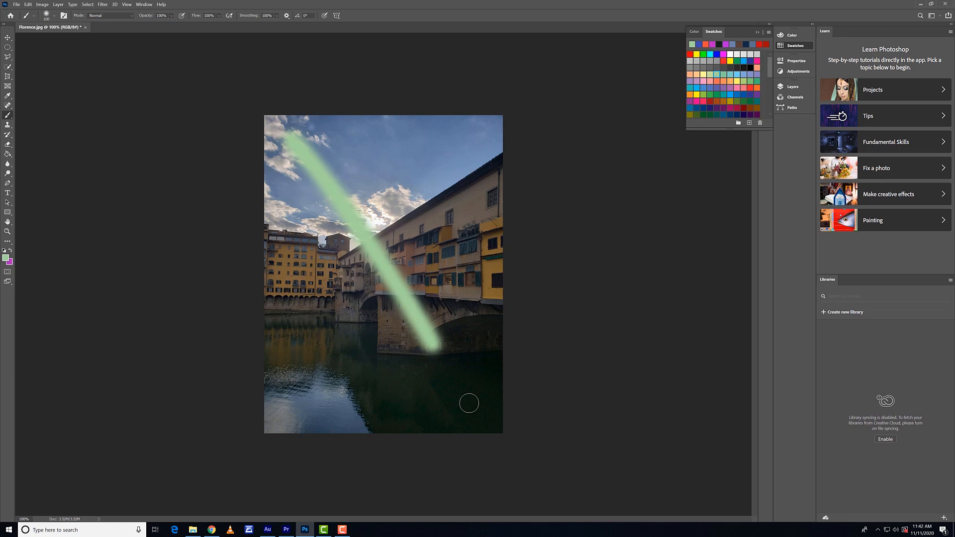
pyautogui.moveTo(469, 404)
pyautogui.mouseDown()
pyautogui.moveTo(366, 394)
pyautogui.moveTo(322, 353)
pyautogui.moveTo(394, 245)
pyautogui.moveTo(397, 162)
pyautogui.moveTo(329, 239)
pyautogui.moveTo(367, 395)
pyautogui.mouseUp()
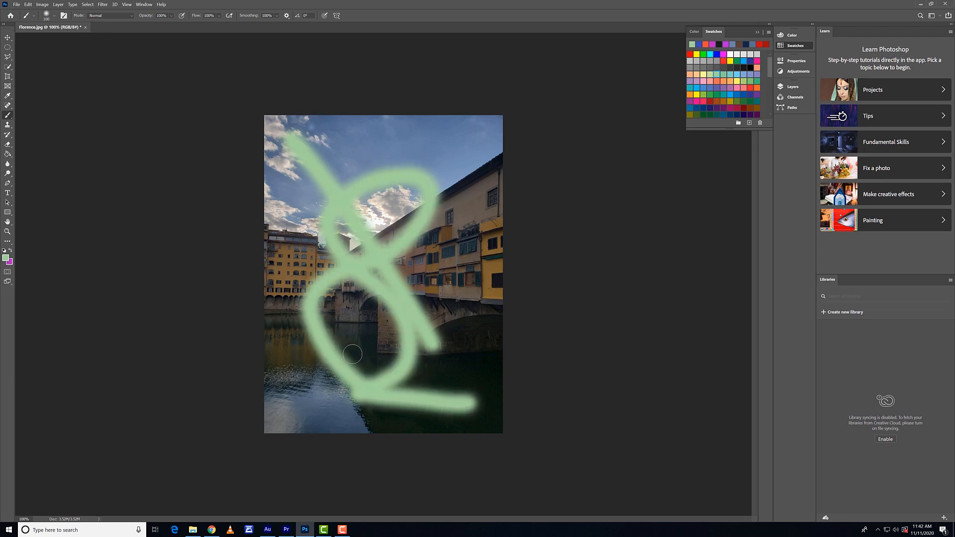
pyautogui.hotkey('ctrl', 'z')
pyautogui.hotkey('ctrl', 'z')
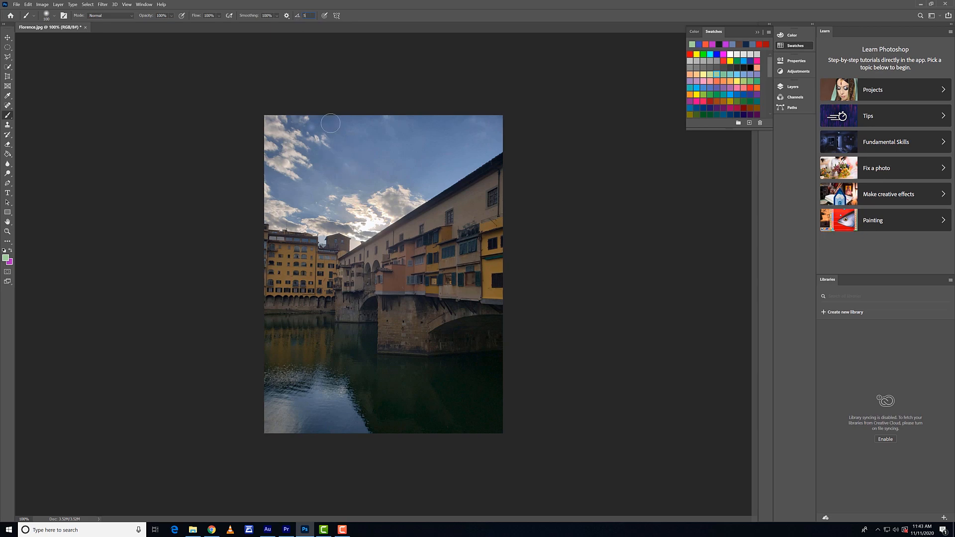
# - Set the brush angle to 0°, and test it with a curved green stroke over the sky and bridge that is undone
pyautogui.write('0')
pyautogui.moveTo(340, 158)
pyautogui.mouseDown()
pyautogui.moveTo(398, 249)
pyautogui.moveTo(381, 227)
pyautogui.moveTo(393, 259)
pyautogui.moveTo(368, 239)
pyautogui.mouseUp()
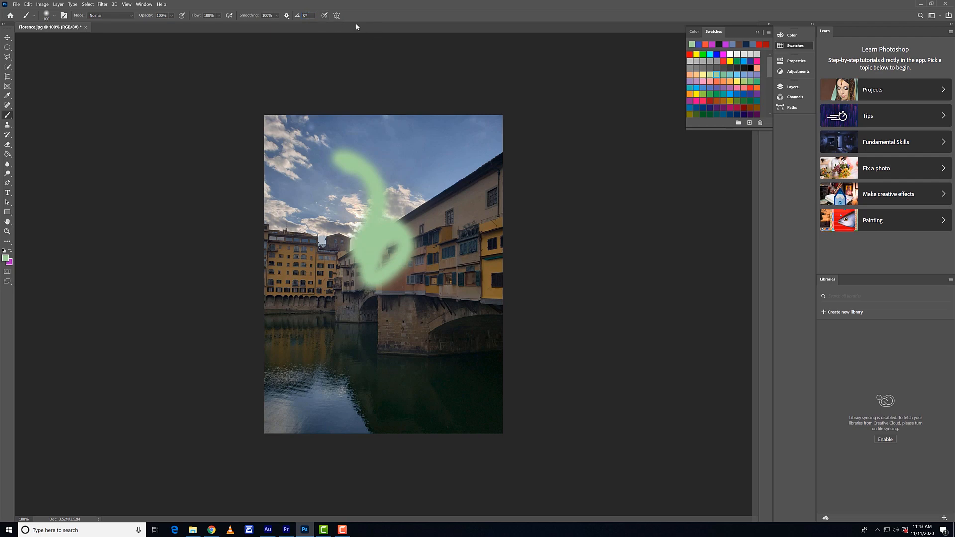
pyautogui.hotkey('ctrl', 'z')
pyautogui.hotkey('ctrl', 'z')
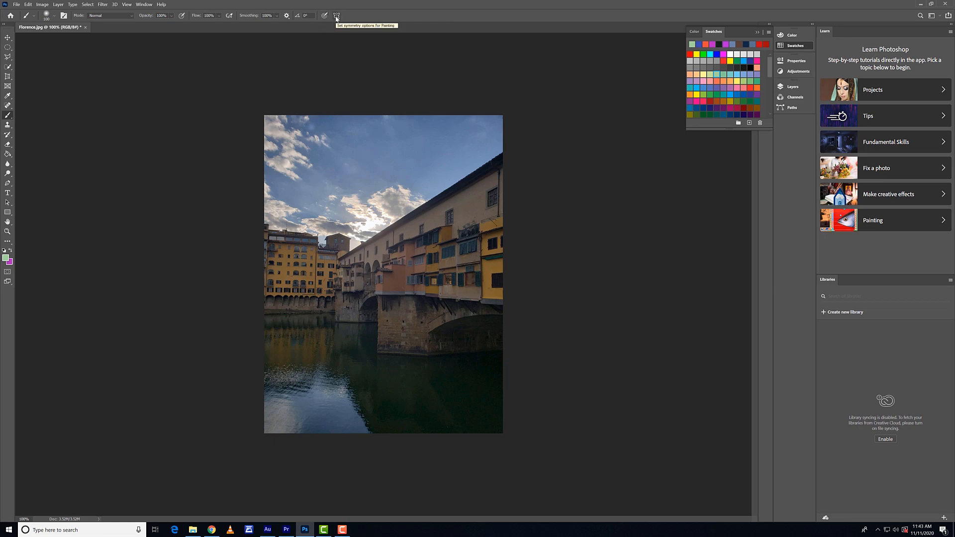
# - Enable Vertical paint symmetry, and stretch its axis slightly beyond the photo's upper and lower edges
pyautogui.click(336, 16)
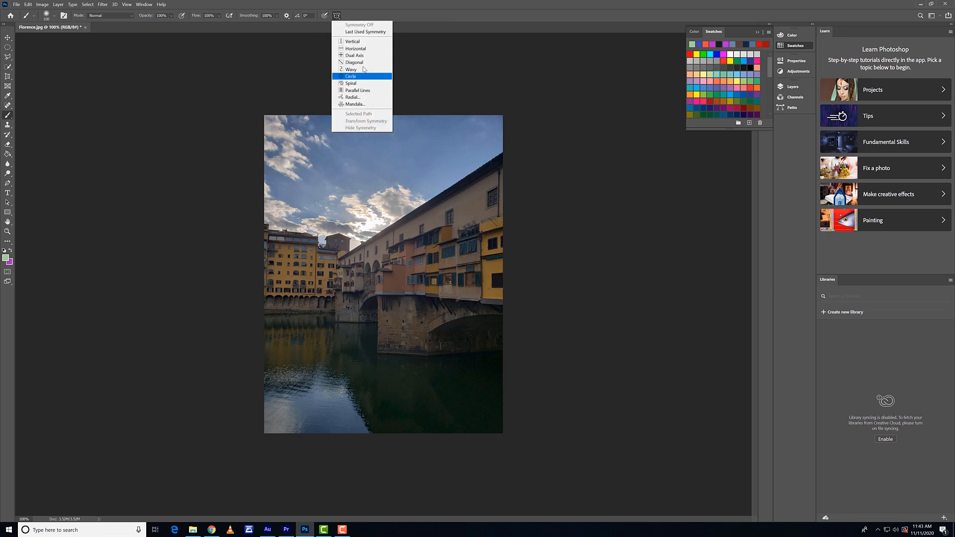
pyautogui.click(368, 42)
pyautogui.moveTo(384, 148); pyautogui.dragTo(383, 102)
pyautogui.moveTo(384, 390); pyautogui.dragTo(391, 448)
pyautogui.click(352, 15)
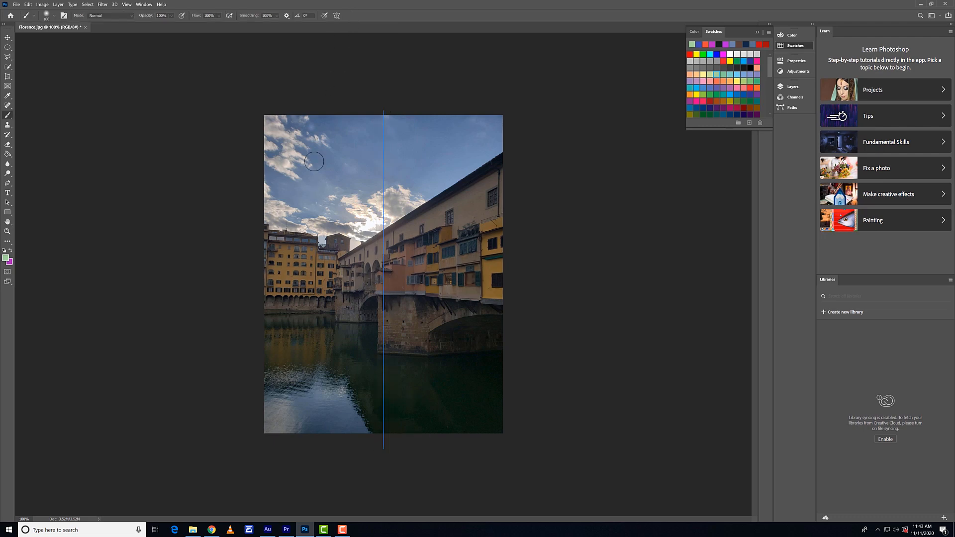
# - Test the vertical symmetry with mirrored green strokes, undo them, and turn symmetry off
pyautogui.moveTo(293, 130); pyautogui.dragTo(294, 185)
pyautogui.moveTo(310, 221)
pyautogui.mouseDown()
pyautogui.moveTo(299, 288)
pyautogui.moveTo(363, 179)
pyautogui.moveTo(371, 368)
pyautogui.moveTo(381, 90)
pyautogui.moveTo(348, 189)
pyautogui.moveTo(373, 234)
pyautogui.mouseUp()
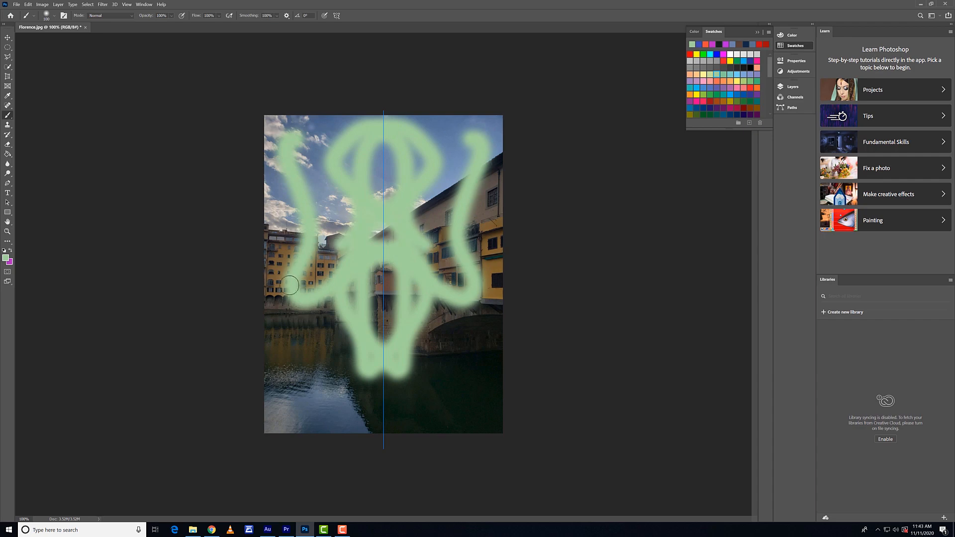
pyautogui.hotkey('ctrl', 'z')
pyautogui.click(339, 16)
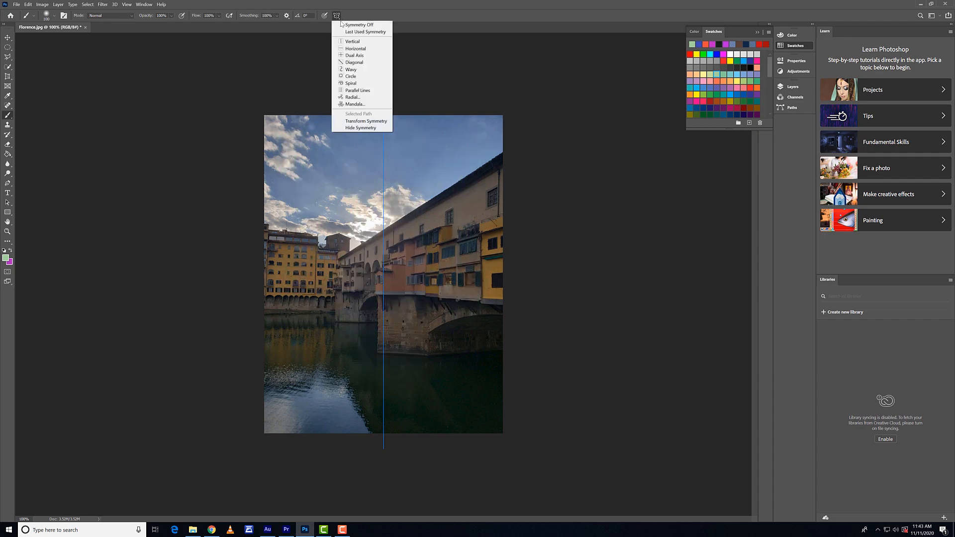
pyautogui.click(358, 25)
# - Add a Mandala symmetry with 8 segments, and scale its guides to about 184% so they extend past the photo
pyautogui.click(337, 15)
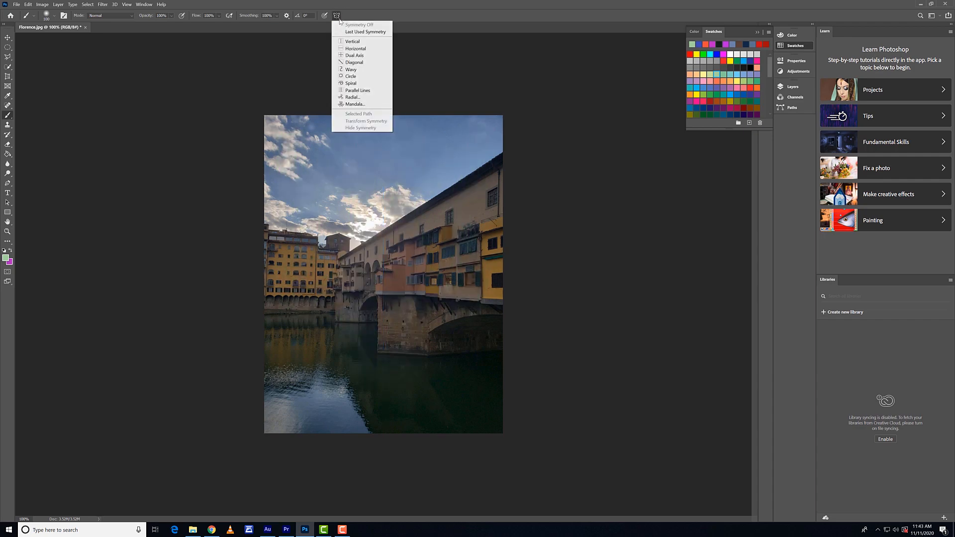
pyautogui.click(364, 105)
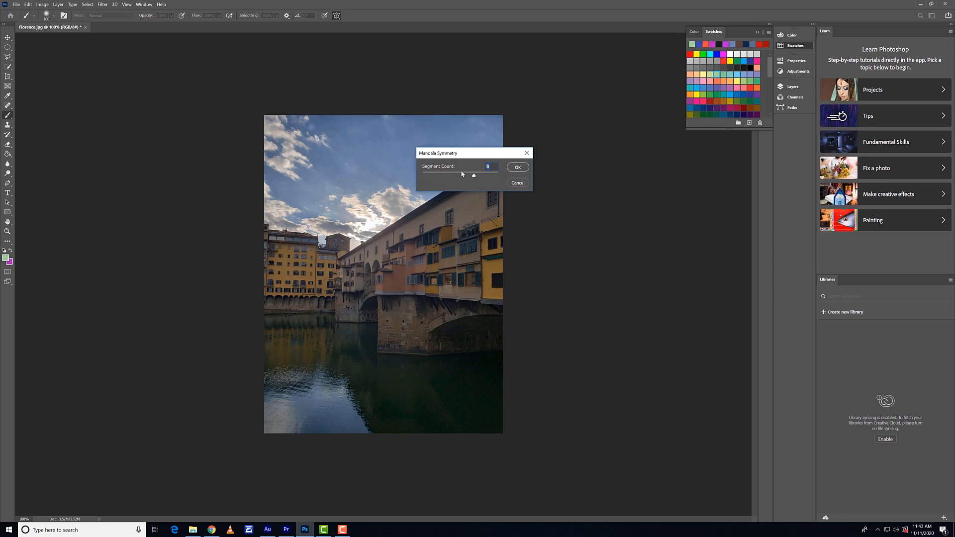
pyautogui.click(515, 169)
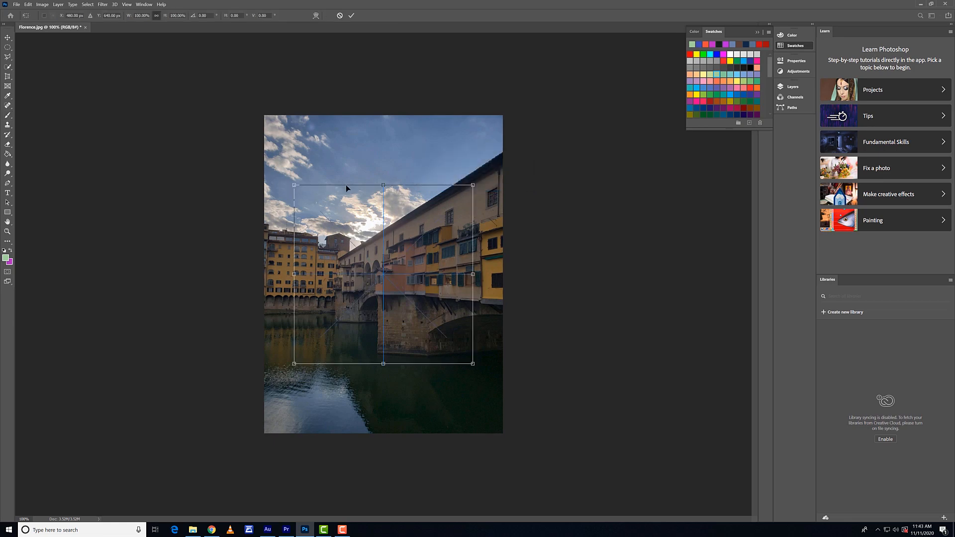
pyautogui.moveTo(293, 184); pyautogui.dragTo(226, 116)
pyautogui.moveTo(473, 364); pyautogui.dragTo(555, 446)
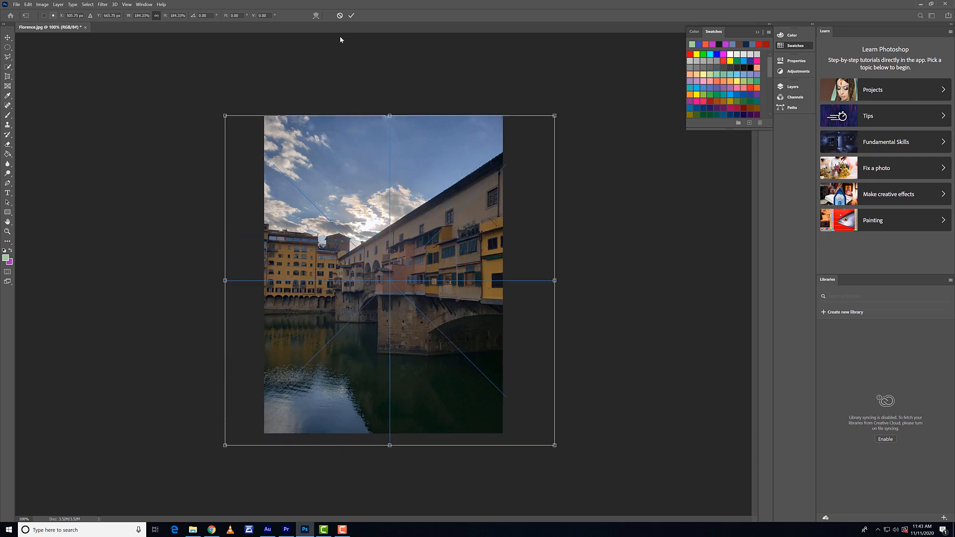
pyautogui.click(351, 16)
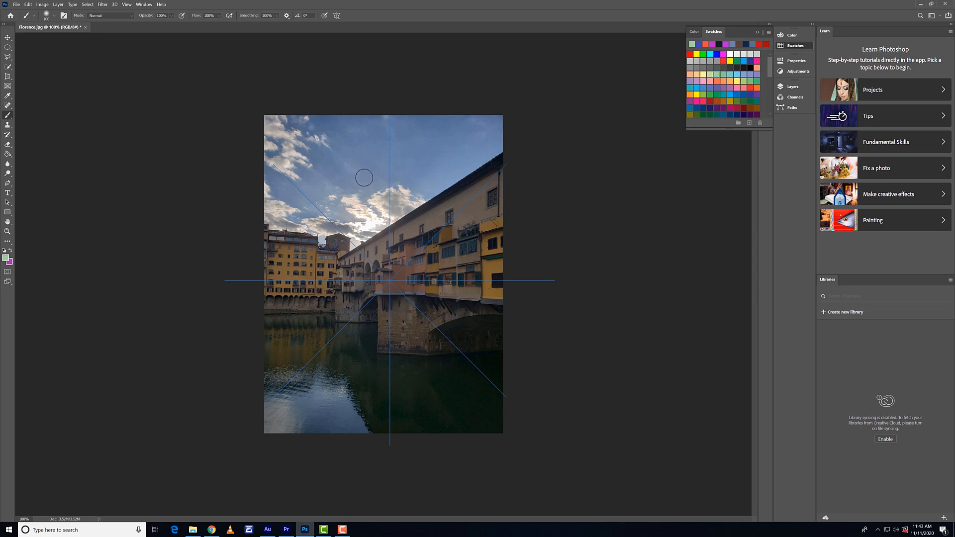
# - Reduce the brush size and paint a looping green mandala pattern across the photo
pyautogui.press('[')
pyautogui.press('[')
pyautogui.press('[')
pyautogui.moveTo(374, 320); pyautogui.dragTo(404, 328)
pyautogui.moveTo(425, 178)
pyautogui.mouseDown()
pyautogui.moveTo(448, 209)
pyautogui.moveTo(429, 320)
pyautogui.moveTo(475, 366)
pyautogui.moveTo(226, 393)
pyautogui.mouseUp()
pyautogui.moveTo(351, 428)
pyautogui.mouseDown()
pyautogui.moveTo(311, 412)
pyautogui.moveTo(338, 353)
pyautogui.moveTo(314, 357)
pyautogui.mouseUp()
pyautogui.moveTo(273, 399); pyautogui.dragTo(289, 381)
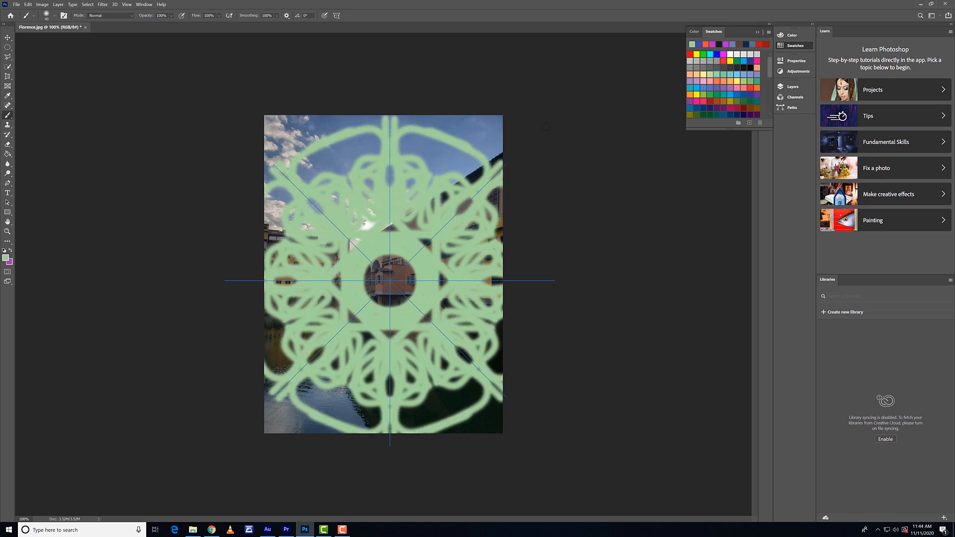
# - Undo the mandala strokes and turn paint symmetry off
pyautogui.hotkey('ctrl', 'z')
pyautogui.hotkey('ctrl', 'z')
pyautogui.hotkey('ctrl', 'z')
pyautogui.hotkey('ctrl', 'z')
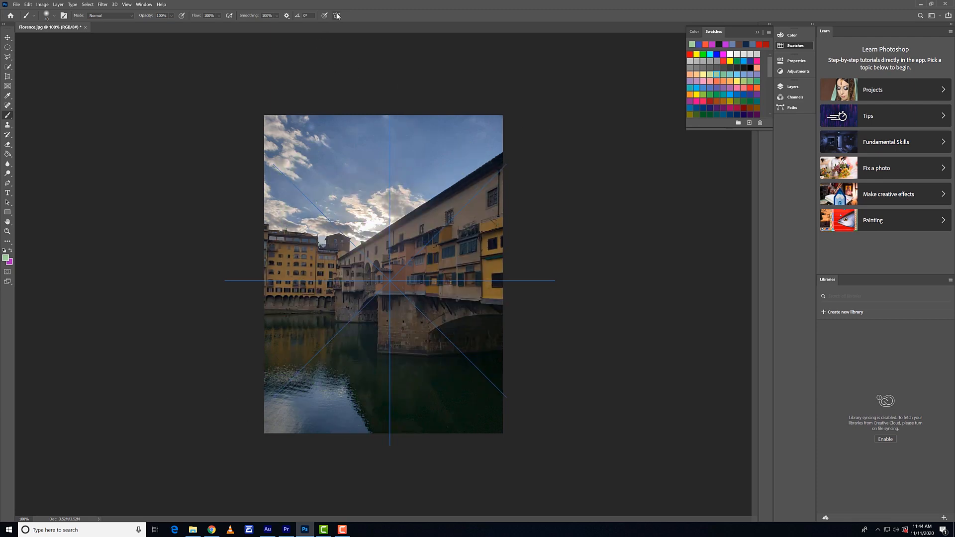
pyautogui.click(337, 15)
pyautogui.click(373, 25)
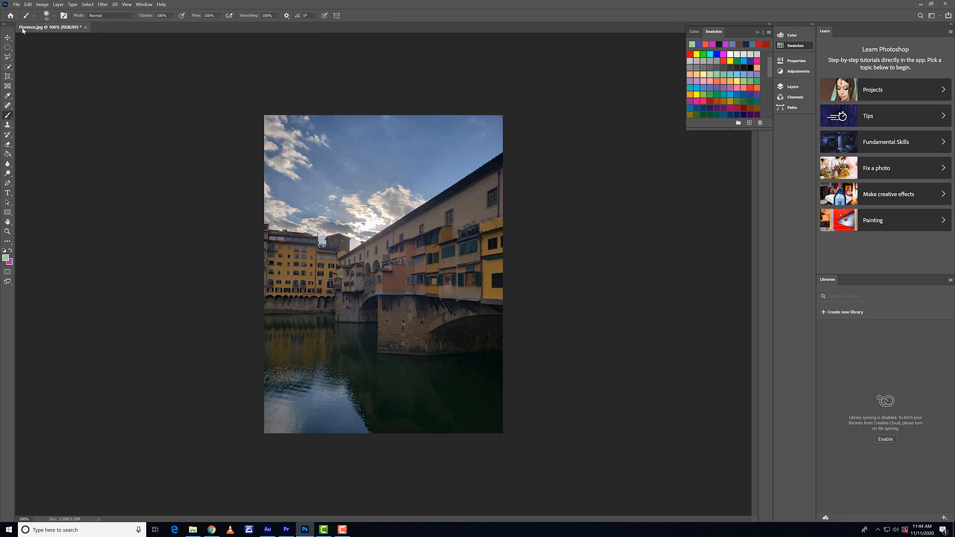
# - Switch to the Pencil tool, and test it with hard-edged freehand green strokes over the photo that are undone
pyautogui.rightClick(10, 115)
pyautogui.click(35, 125)
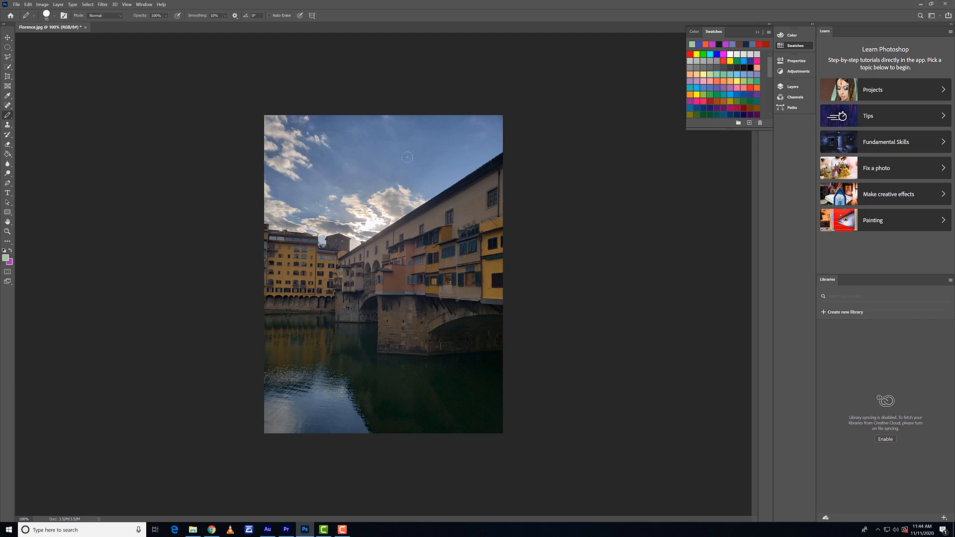
pyautogui.moveTo(410, 170)
pyautogui.mouseDown()
pyautogui.moveTo(332, 205)
pyautogui.moveTo(385, 282)
pyautogui.moveTo(389, 329)
pyautogui.moveTo(458, 197)
pyautogui.moveTo(372, 225)
pyautogui.moveTo(320, 119)
pyautogui.moveTo(358, 247)
pyautogui.moveTo(391, 214)
pyautogui.moveTo(456, 212)
pyautogui.moveTo(399, 282)
pyautogui.moveTo(312, 269)
pyautogui.moveTo(402, 227)
pyautogui.moveTo(363, 273)
pyautogui.moveTo(348, 198)
pyautogui.mouseUp()
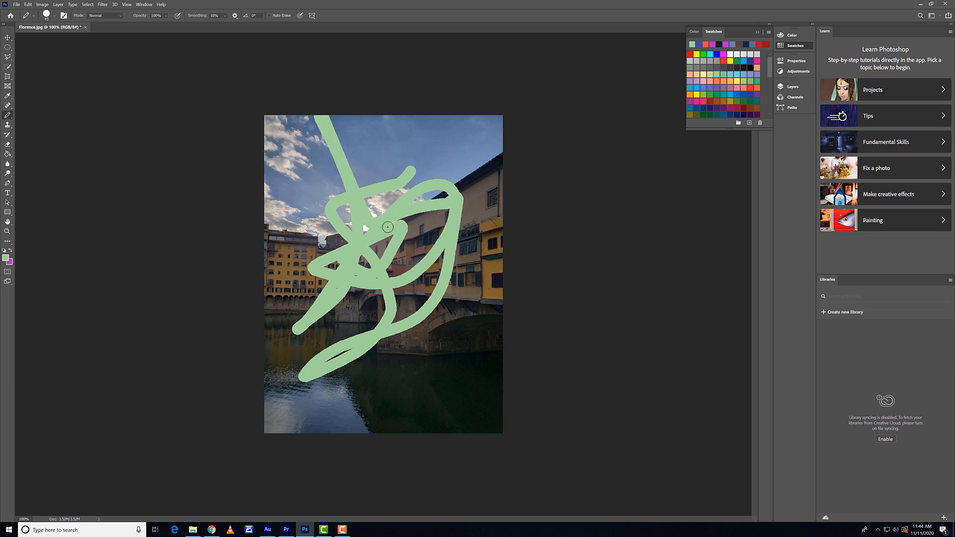
pyautogui.hotkey('ctrl', 'z')
# - Check the pencil's size and hardness options, and paint another looping test stroke over the bridge that is undone
pyautogui.click(54, 18)
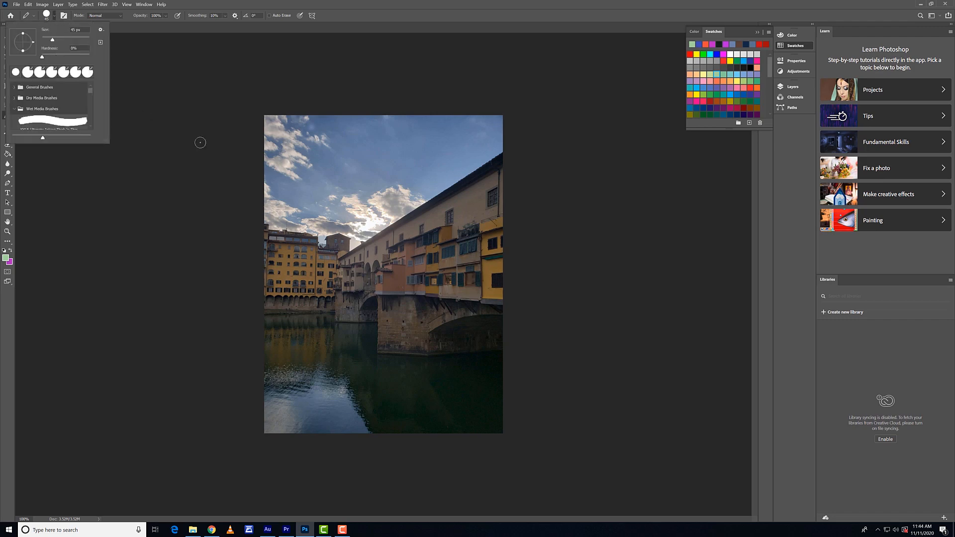
pyautogui.click(369, 233)
pyautogui.moveTo(369, 233)
pyautogui.mouseDown()
pyautogui.moveTo(417, 228)
pyautogui.moveTo(303, 322)
pyautogui.moveTo(430, 211)
pyautogui.moveTo(388, 356)
pyautogui.moveTo(379, 288)
pyautogui.mouseUp()
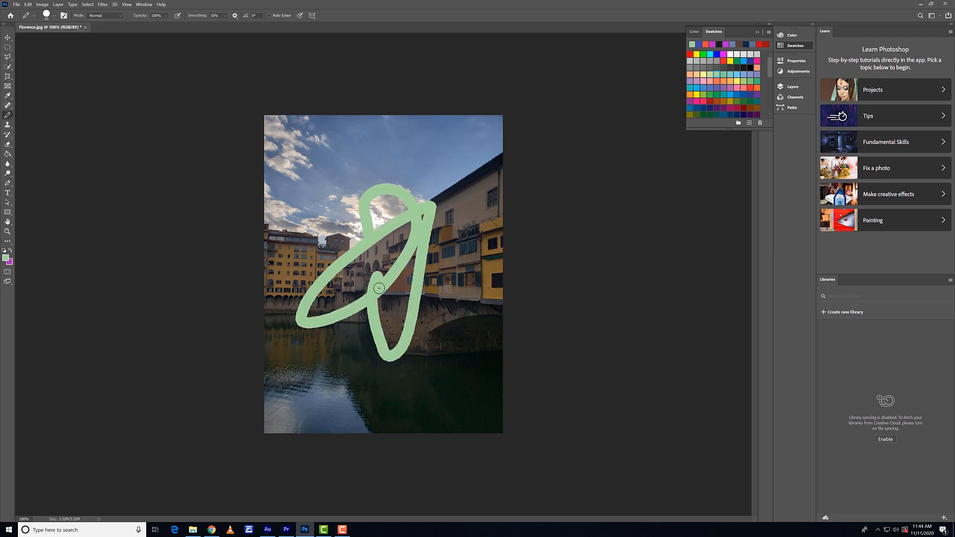
pyautogui.hotkey('ctrl', 'z')
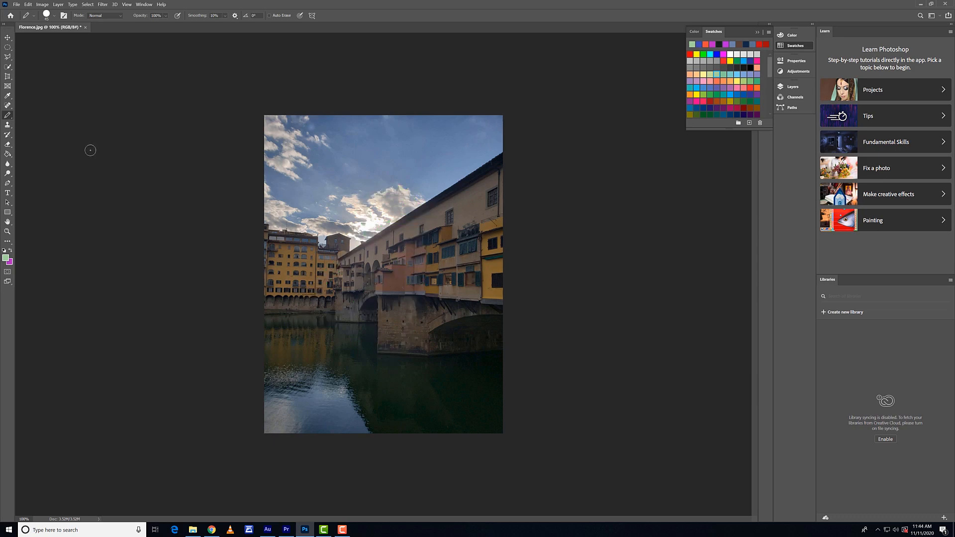
# - Test the Color Replacement tool by recoloring the bridge's upper facade green, and undo the strokes
pyautogui.rightClick(9, 118)
pyautogui.click(45, 133)
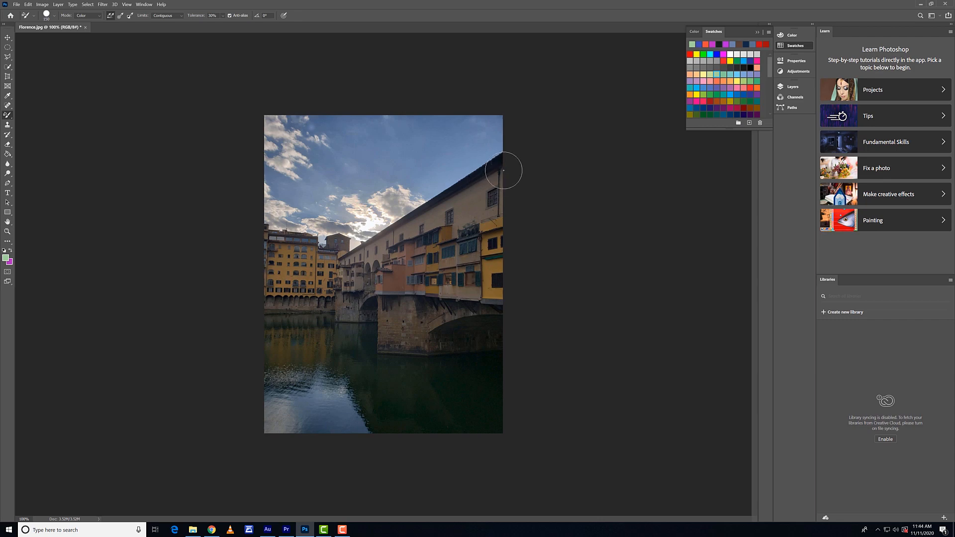
pyautogui.moveTo(503, 170)
pyautogui.mouseDown()
pyautogui.moveTo(480, 217)
pyautogui.moveTo(418, 228)
pyautogui.moveTo(373, 260)
pyautogui.moveTo(360, 290)
pyautogui.moveTo(347, 264)
pyautogui.moveTo(353, 316)
pyautogui.mouseUp()
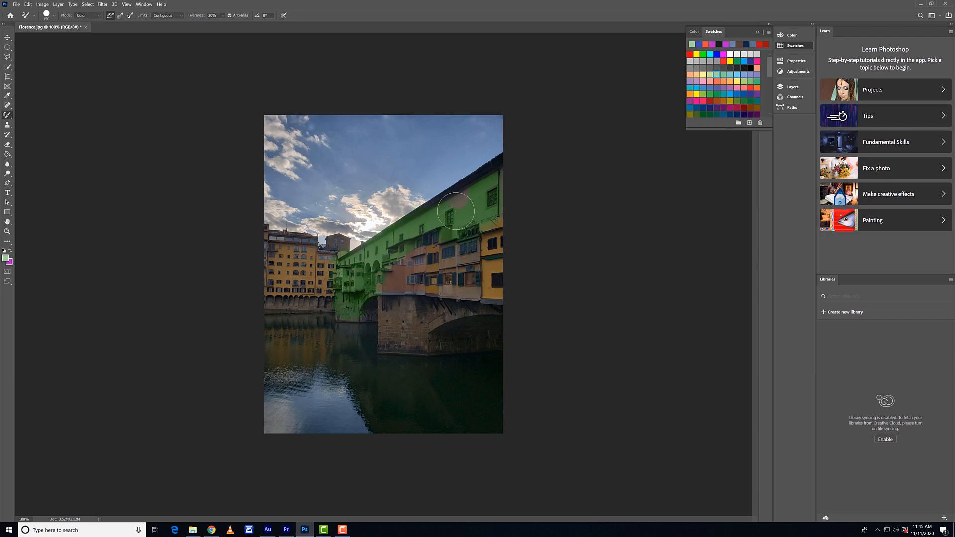
pyautogui.moveTo(474, 201)
pyautogui.mouseDown()
pyautogui.moveTo(448, 211)
pyautogui.moveTo(460, 272)
pyautogui.moveTo(445, 269)
pyautogui.moveTo(420, 295)
pyautogui.moveTo(415, 248)
pyautogui.moveTo(397, 280)
pyautogui.moveTo(488, 273)
pyautogui.moveTo(482, 305)
pyautogui.moveTo(493, 222)
pyautogui.moveTo(489, 285)
pyautogui.moveTo(478, 203)
pyautogui.moveTo(461, 249)
pyautogui.moveTo(412, 301)
pyautogui.moveTo(417, 236)
pyautogui.moveTo(413, 256)
pyautogui.mouseUp()
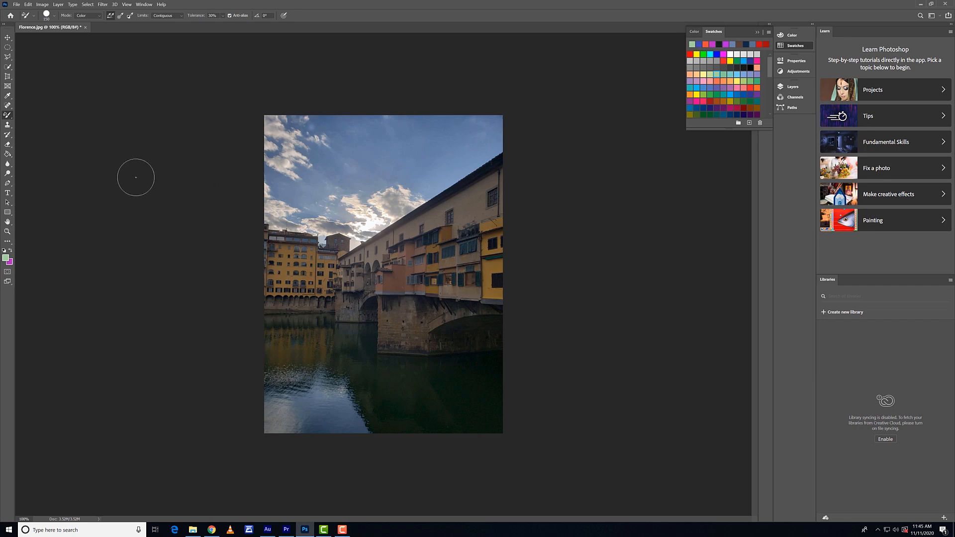
# - Switch to the Mixer Brush tool and smear the colors of the bridge pier into the water with several strokes
pyautogui.rightClick(9, 118)
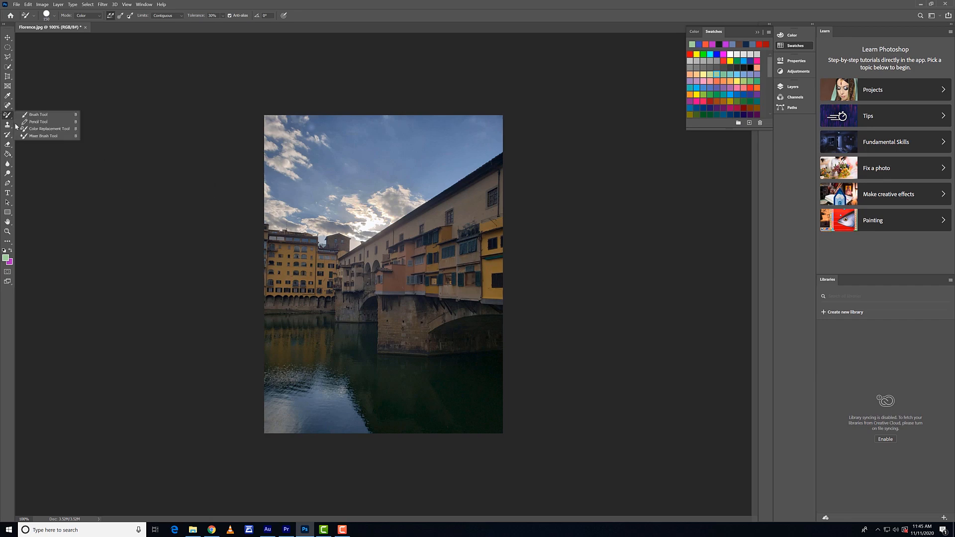
pyautogui.click(37, 135)
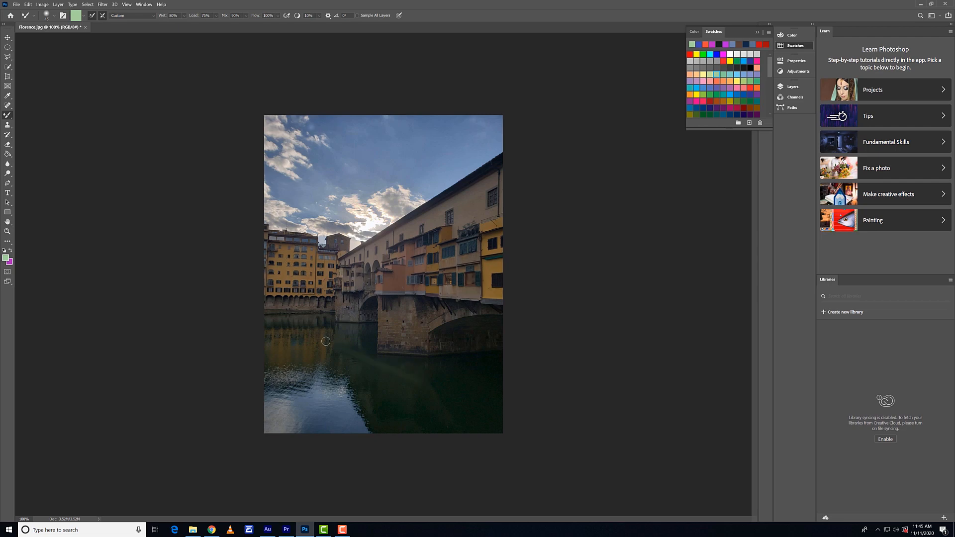
pyautogui.moveTo(388, 347); pyautogui.dragTo(360, 374)
pyautogui.moveTo(385, 294)
pyautogui.mouseDown()
pyautogui.moveTo(381, 316)
pyautogui.moveTo(333, 357)
pyautogui.mouseUp()
pyautogui.moveTo(363, 302)
pyautogui.mouseDown()
pyautogui.moveTo(382, 289)
pyautogui.moveTo(396, 361)
pyautogui.moveTo(363, 351)
pyautogui.moveTo(358, 313)
pyautogui.moveTo(366, 290)
pyautogui.moveTo(372, 326)
pyautogui.moveTo(390, 276)
pyautogui.moveTo(367, 300)
pyautogui.mouseUp()
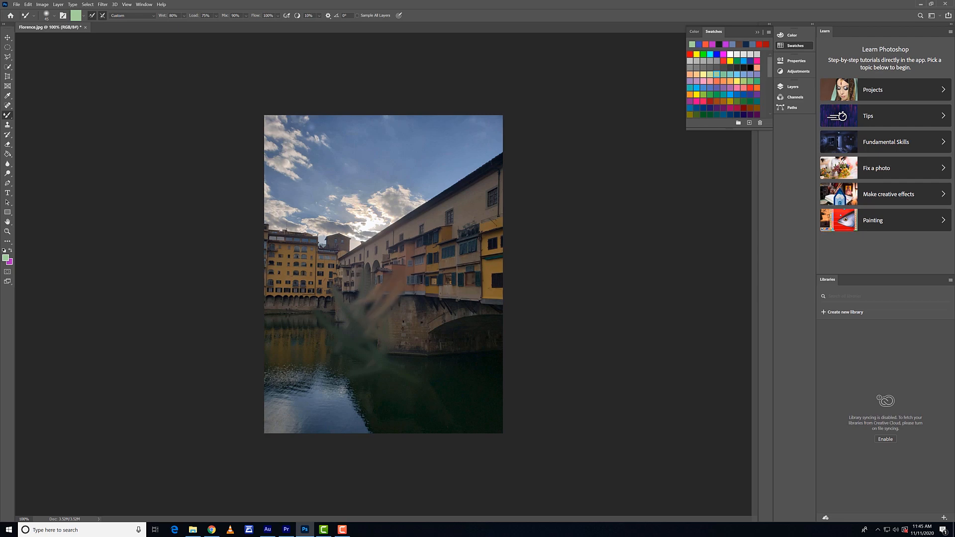
# - Undo the Mixer Brush smears over the bridge pier and water
pyautogui.hotkey('ctrl', 'z')
pyautogui.hotkey('ctrl', 'z')
pyautogui.hotkey('ctrl', 'z')
pyautogui.hotkey('ctrl', 'z')
pyautogui.hotkey('ctrl', 'z')
pyautogui.hotkey('ctrl', 'z')
pyautogui.hotkey('ctrl', 'z')
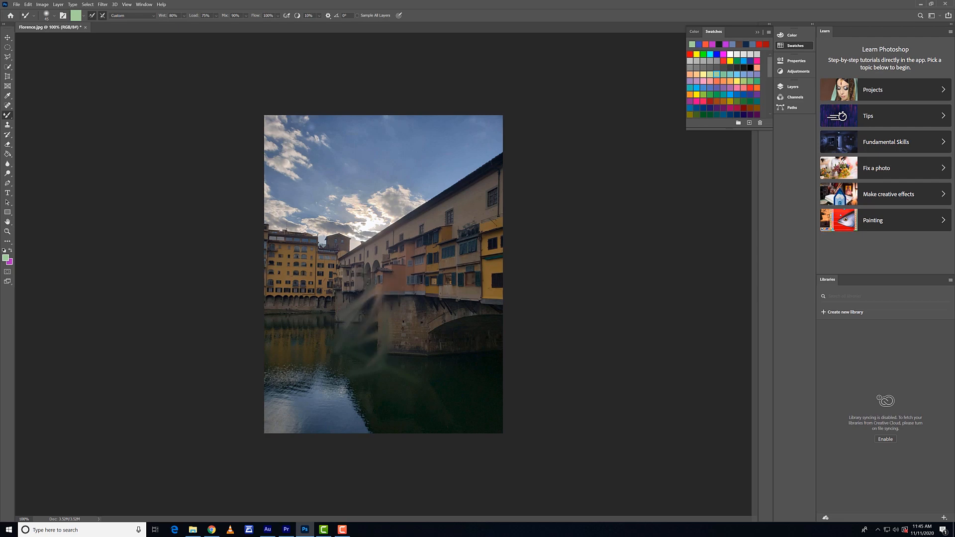
pyautogui.hotkey('ctrl', 'z')
pyautogui.hotkey('ctrl', 'z')
pyautogui.hotkey('ctrl', 'z')
pyautogui.hotkey('ctrl', 'z')
pyautogui.hotkey('ctrl', 'z')
pyautogui.hotkey('ctrl', 'z')
pyautogui.hotkey('ctrl', 'z')
pyautogui.hotkey('ctrl', 'z')
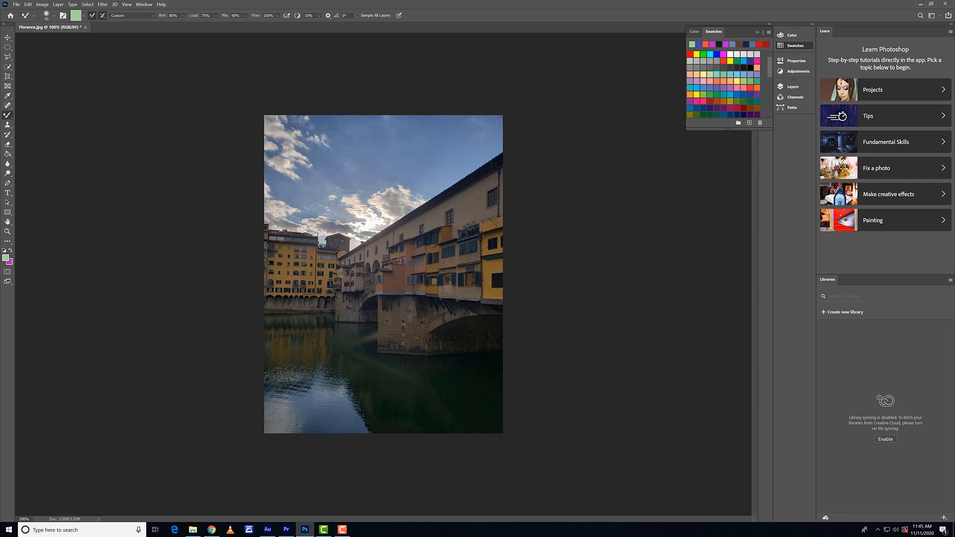